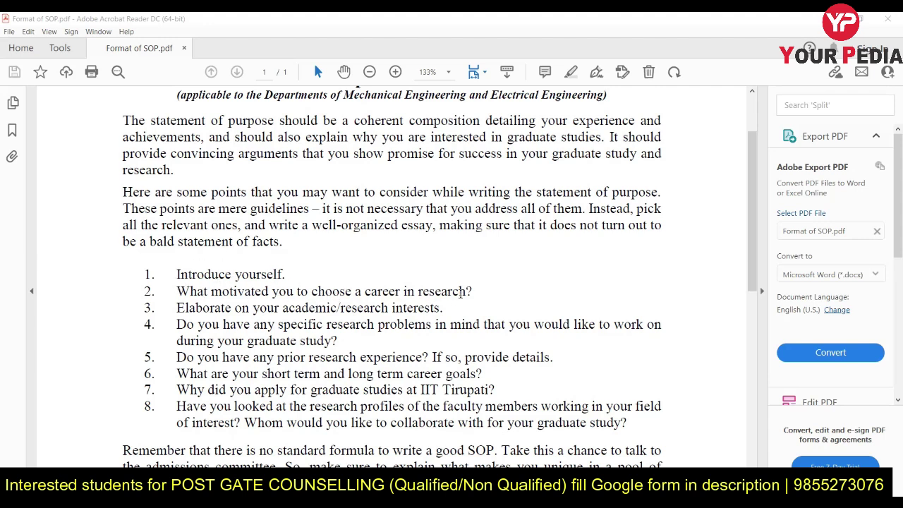
{"action": "left_click_drag", "start_coordinate": [466, 290], "coordinate": [418, 290]}
{"action": "left_click", "coordinate": [481, 293]}
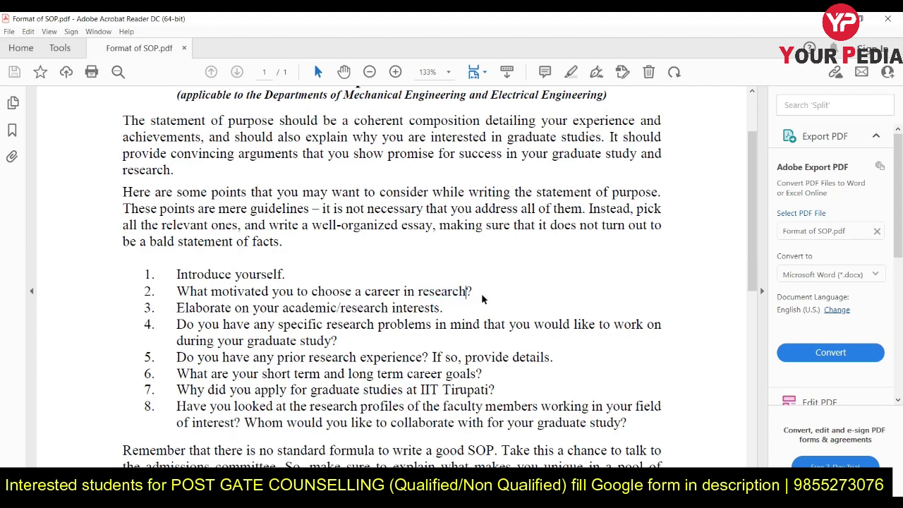
{"action": "left_click_drag", "start_coordinate": [465, 292], "coordinate": [198, 292]}
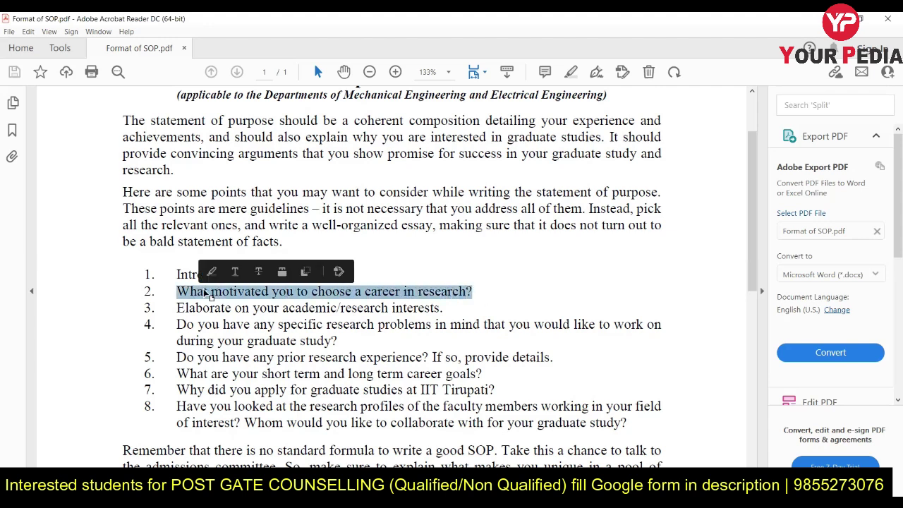
{"action": "left_click", "coordinate": [471, 296]}
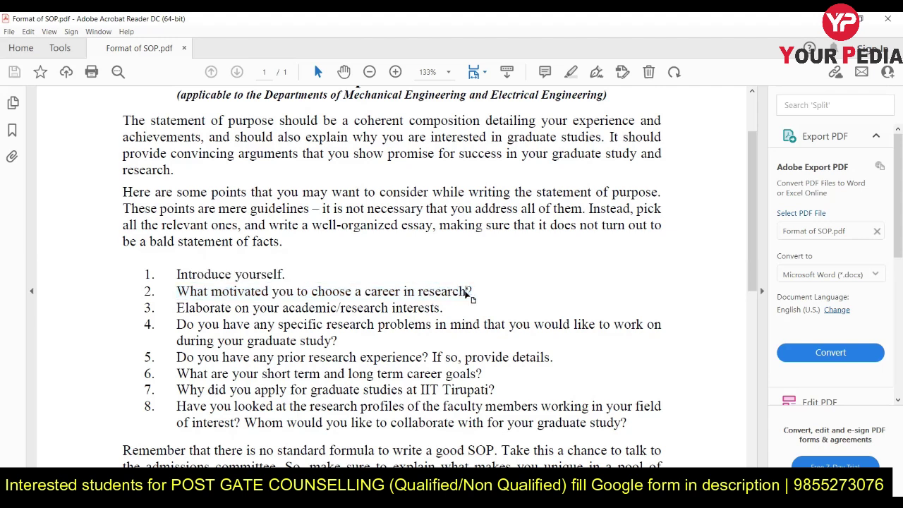
{"action": "left_click_drag", "start_coordinate": [466, 291], "coordinate": [416, 291]}
{"action": "left_click", "coordinate": [476, 295]}
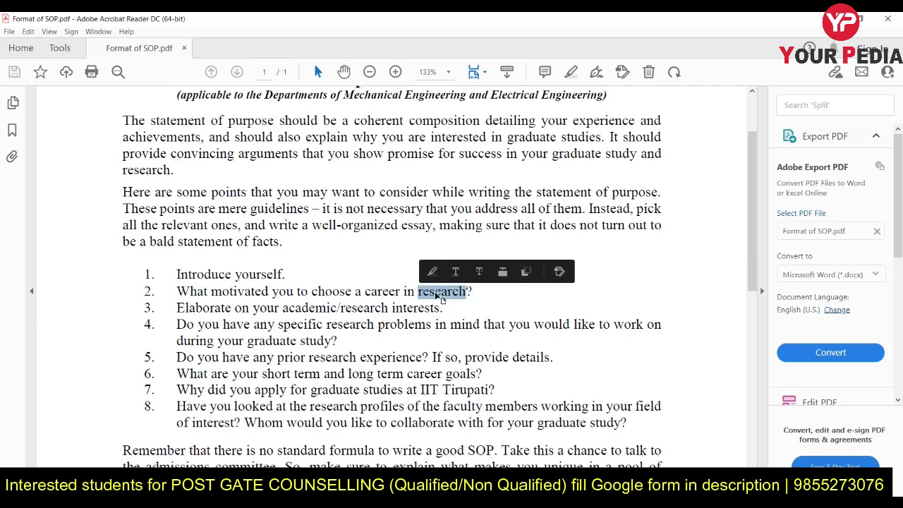
{"action": "left_click", "coordinate": [477, 292]}
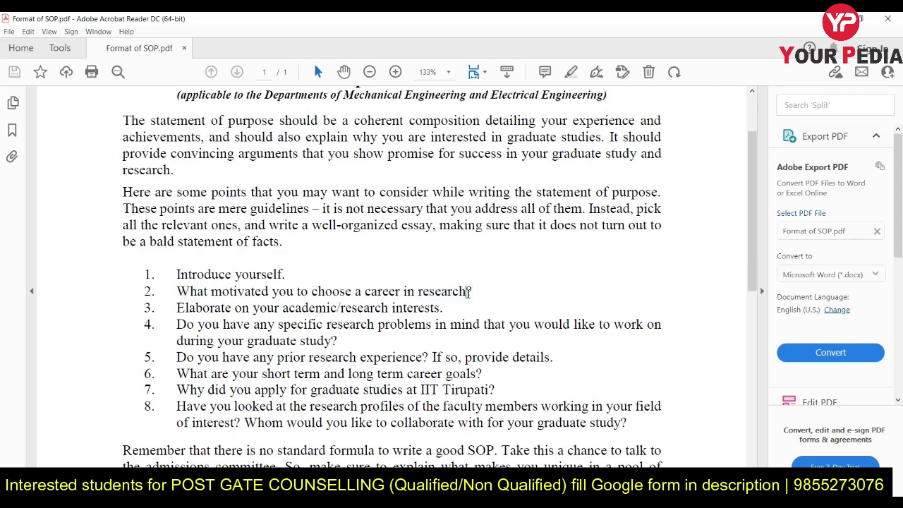
{"action": "left_click_drag", "start_coordinate": [466, 291], "coordinate": [419, 298]}
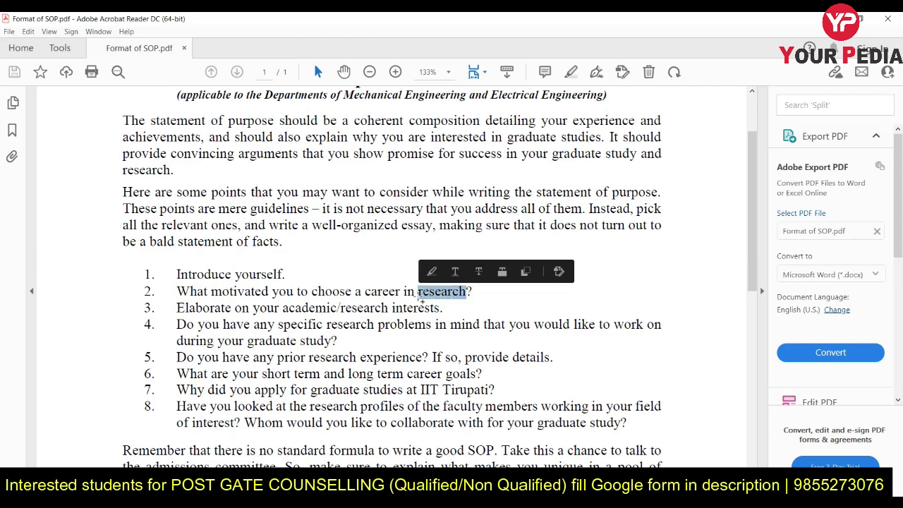
{"action": "left_click", "coordinate": [480, 295]}
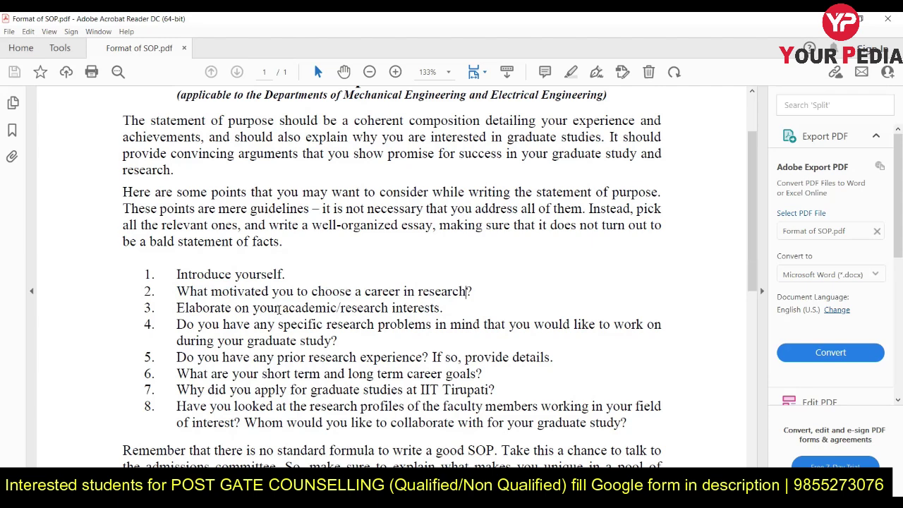
{"action": "left_click_drag", "start_coordinate": [283, 309], "coordinate": [441, 309]}
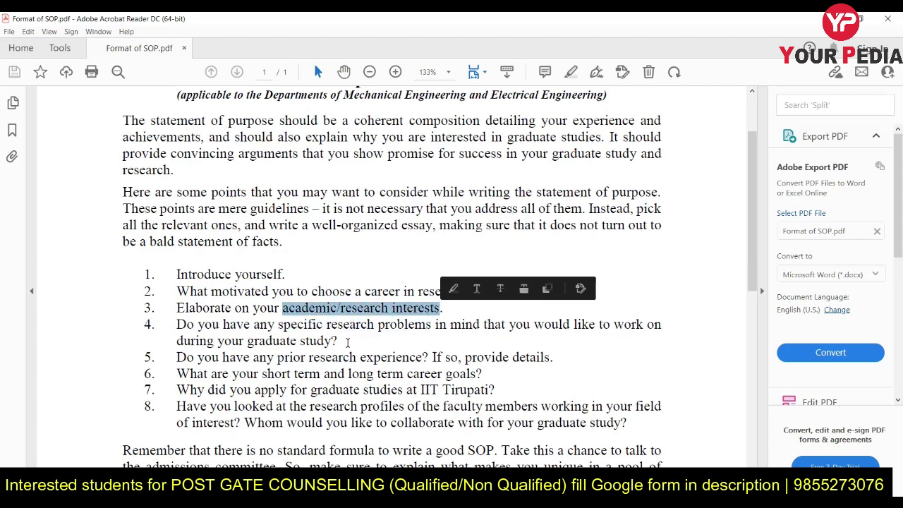
{"action": "scroll", "coordinate": [353, 337], "scroll_direction": "down", "scroll_amount": 1}
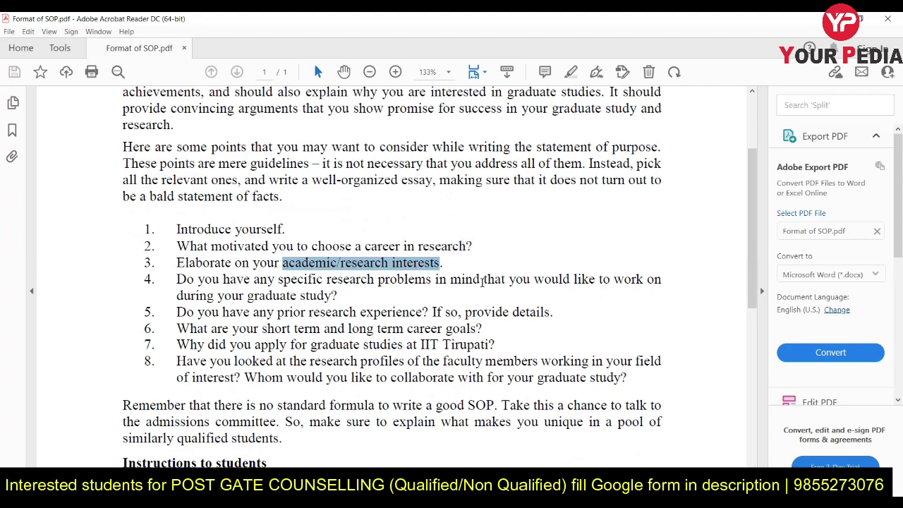
{"action": "left_click_drag", "start_coordinate": [483, 282], "coordinate": [661, 284]}
{"action": "left_click_drag", "start_coordinate": [331, 297], "coordinate": [188, 292]}
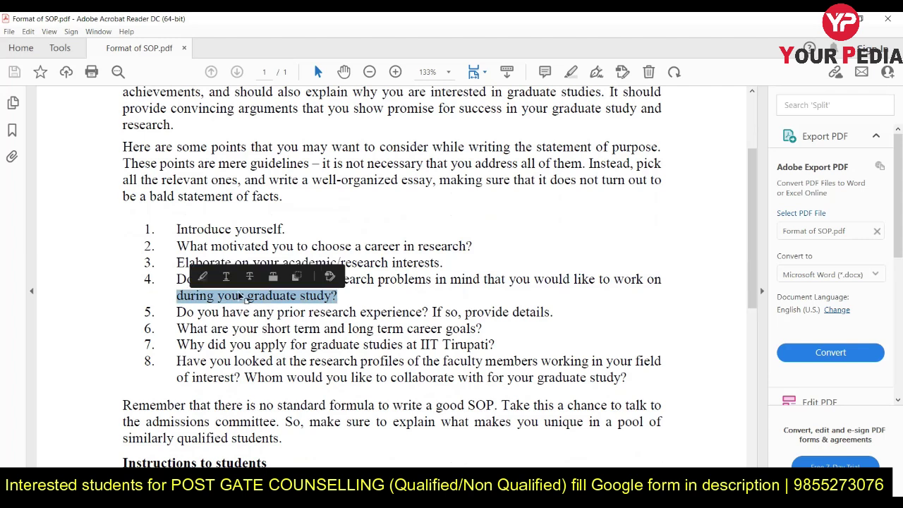
{"action": "left_click_drag", "start_coordinate": [661, 282], "coordinate": [451, 280]}
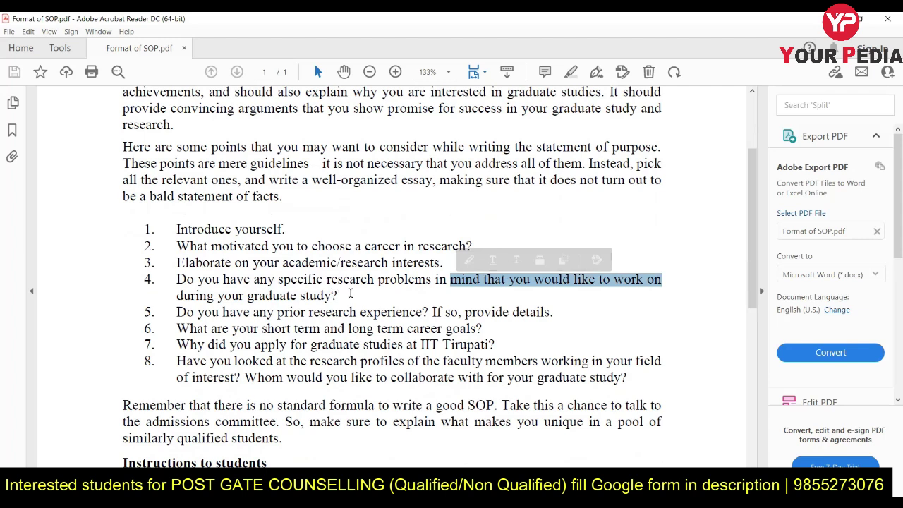
{"action": "left_click_drag", "start_coordinate": [294, 280], "coordinate": [426, 281]}
{"action": "left_click", "coordinate": [366, 297]}
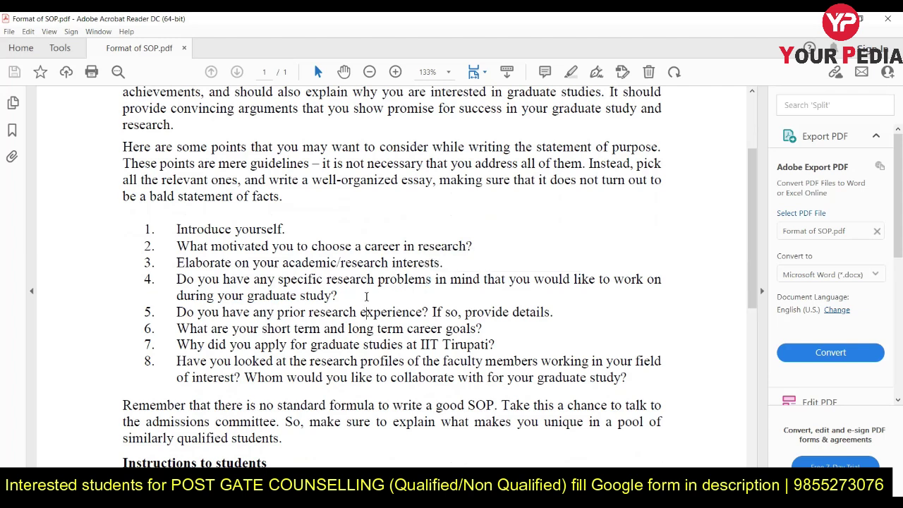
{"action": "left_click_drag", "start_coordinate": [223, 280], "coordinate": [480, 281]}
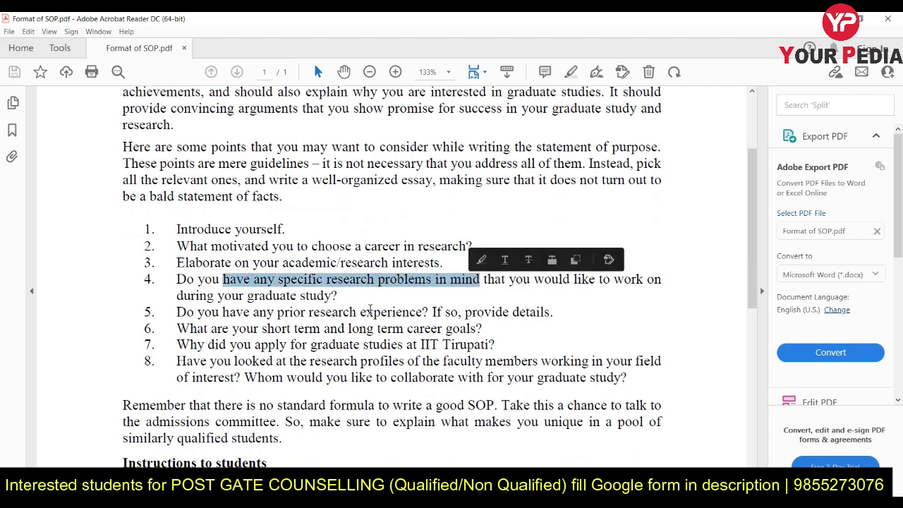
{"action": "left_click_drag", "start_coordinate": [276, 313], "coordinate": [423, 312]}
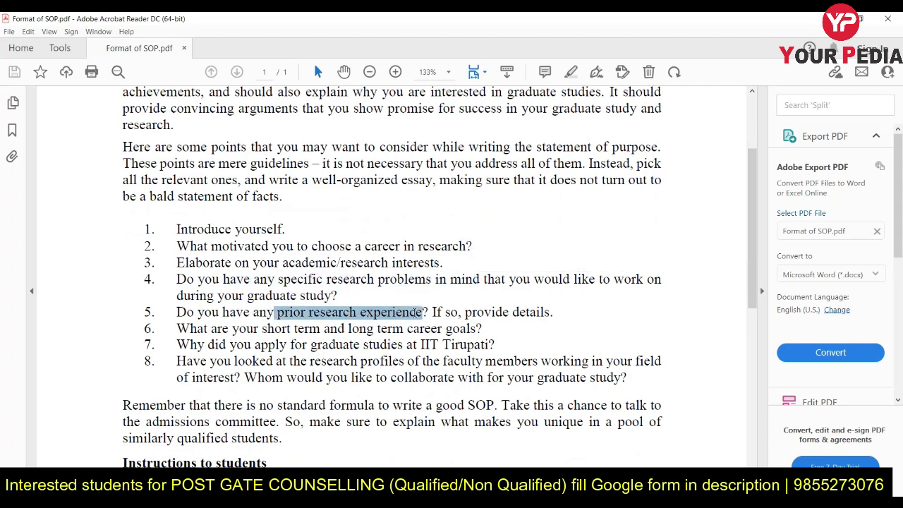
{"action": "left_click", "coordinate": [424, 313]}
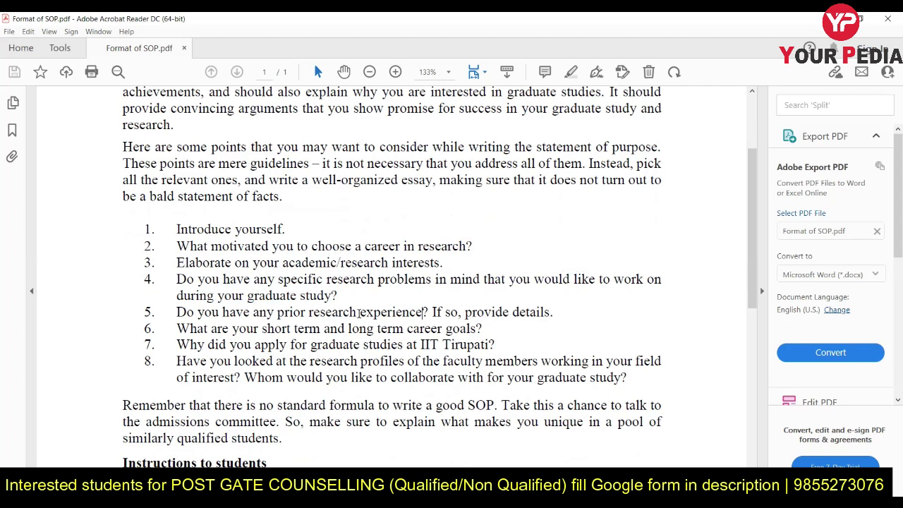
{"action": "scroll", "coordinate": [334, 325], "scroll_direction": "down", "scroll_amount": 1}
{"action": "left_click_drag", "start_coordinate": [424, 268], "coordinate": [276, 269]}
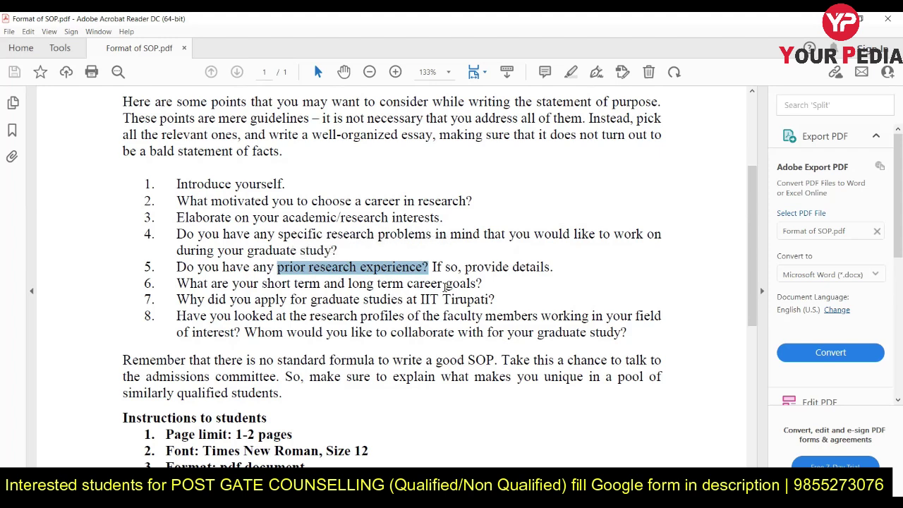
{"action": "left_click_drag", "start_coordinate": [262, 282], "coordinate": [315, 283]}
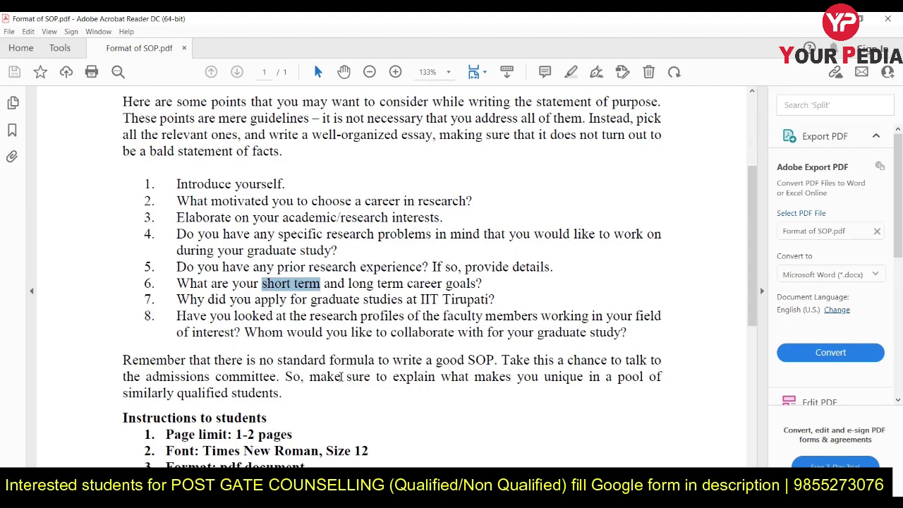
{"action": "left_click_drag", "start_coordinate": [476, 284], "coordinate": [348, 276]}
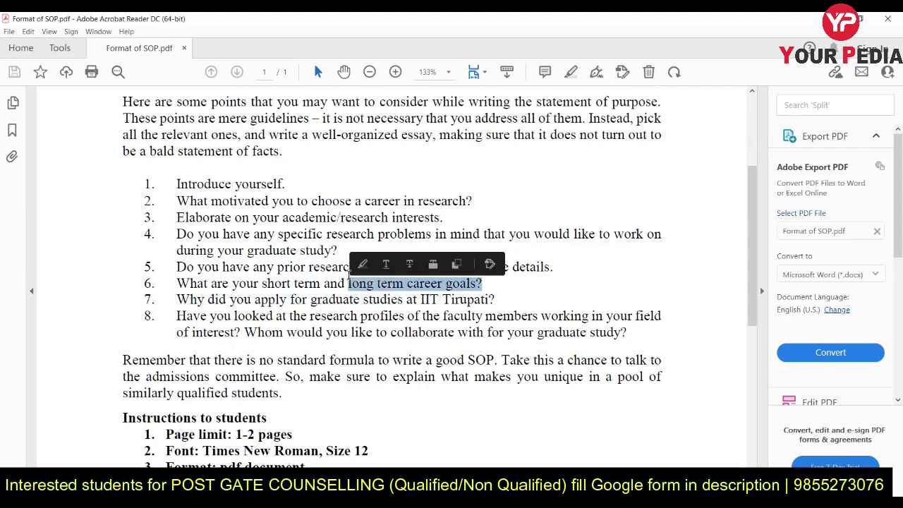
{"action": "left_click", "coordinate": [409, 337]}
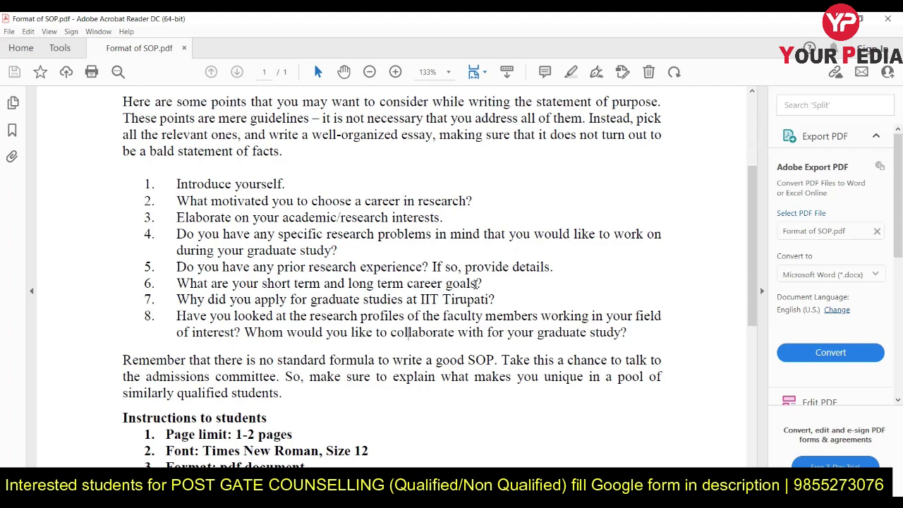
{"action": "scroll", "coordinate": [261, 331], "scroll_direction": "down", "scroll_amount": 1}
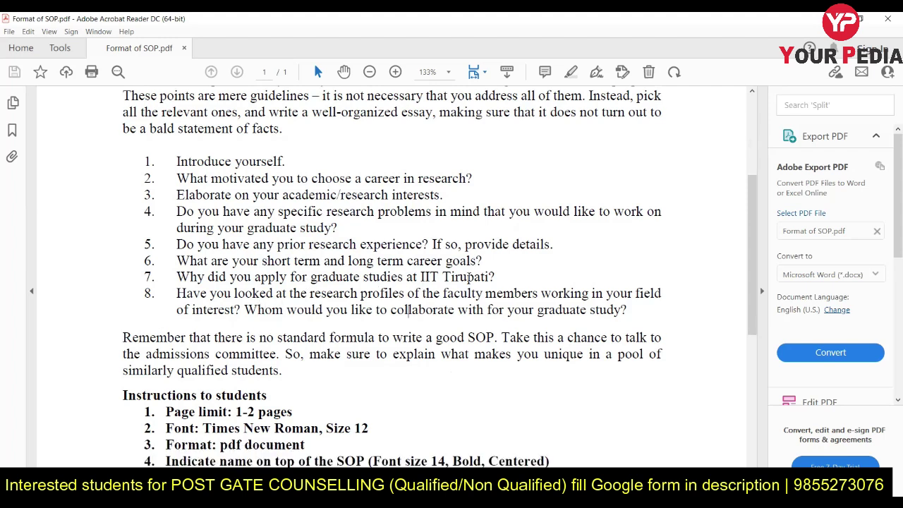
{"action": "left_click_drag", "start_coordinate": [493, 276], "coordinate": [422, 277]}
{"action": "left_click", "coordinate": [505, 279]}
{"action": "left_click_drag", "start_coordinate": [491, 277], "coordinate": [421, 278]}
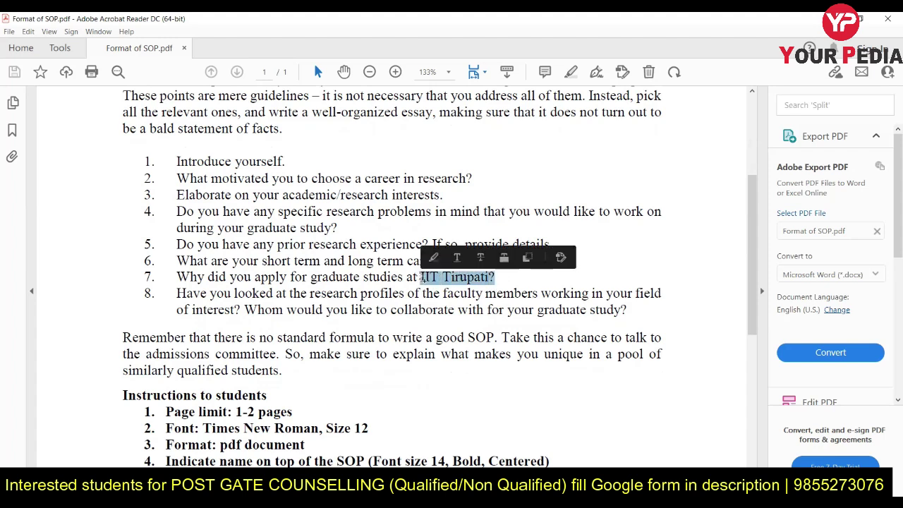
{"action": "left_click", "coordinate": [508, 277]}
{"action": "left_click_drag", "start_coordinate": [491, 279], "coordinate": [431, 283]}
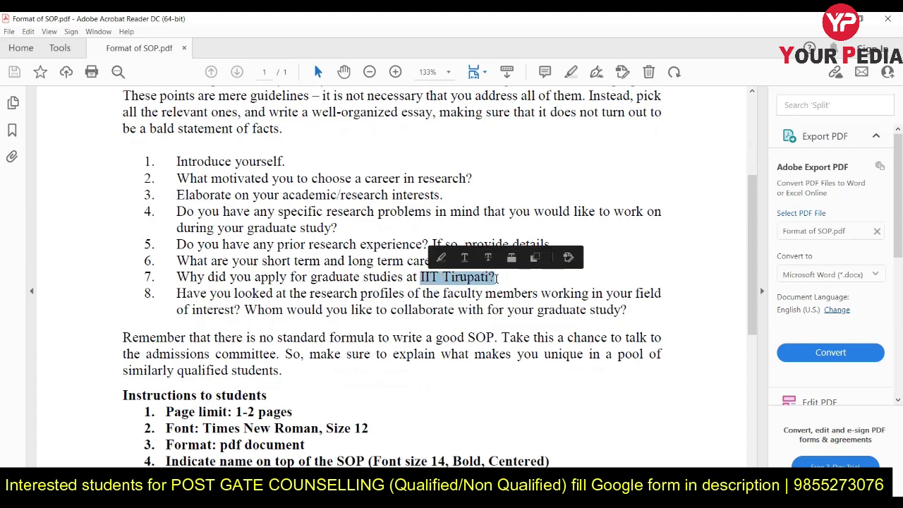
{"action": "left_click", "coordinate": [500, 277]}
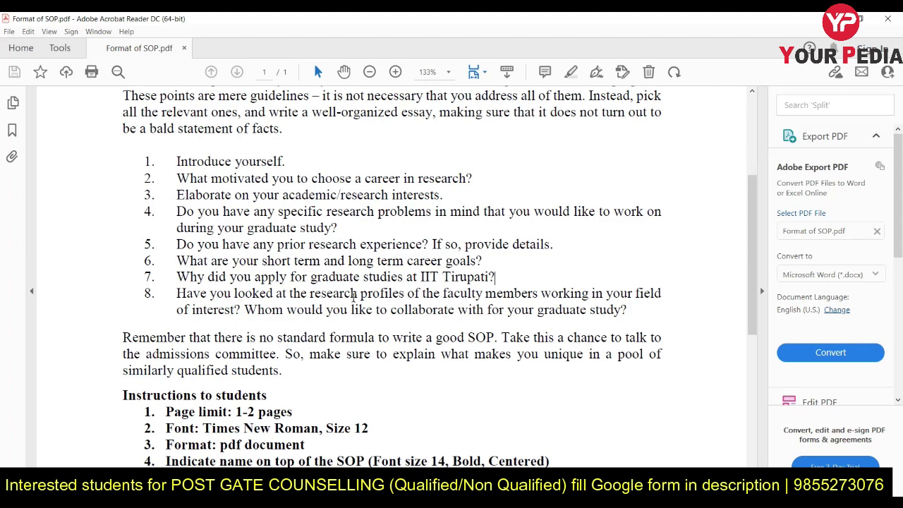
{"action": "left_click_drag", "start_coordinate": [444, 293], "coordinate": [540, 293]}
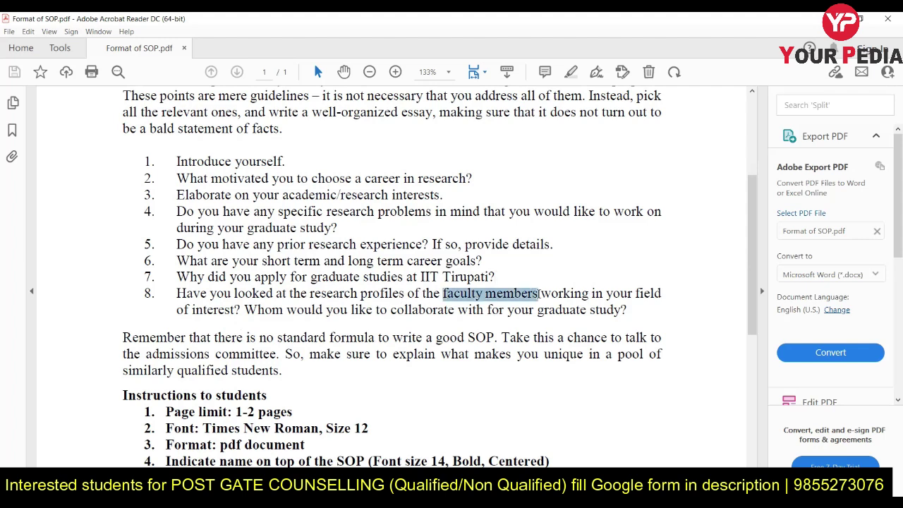
{"action": "left_click_drag", "start_coordinate": [420, 276], "coordinate": [488, 278]}
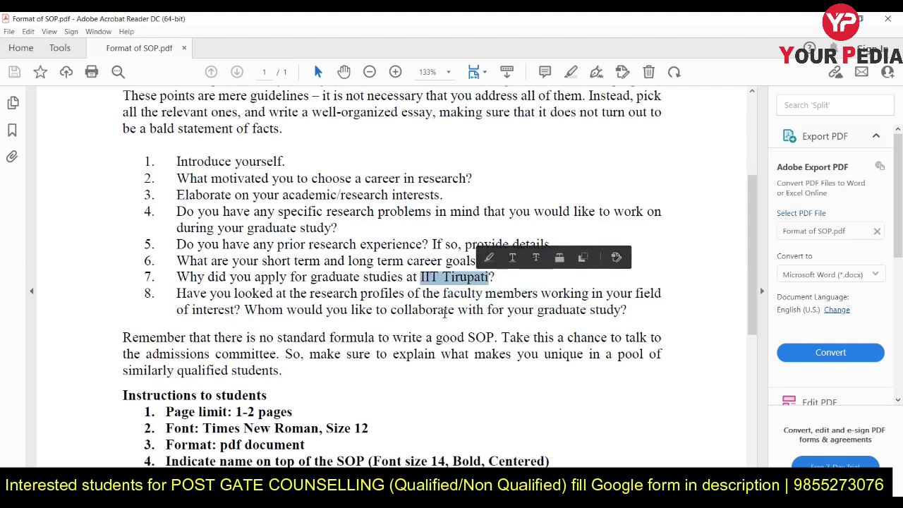
{"action": "left_click_drag", "start_coordinate": [235, 162], "coordinate": [366, 310]}
{"action": "scroll", "coordinate": [349, 377], "scroll_direction": "down", "scroll_amount": 1}
{"action": "left_click", "coordinate": [333, 337]}
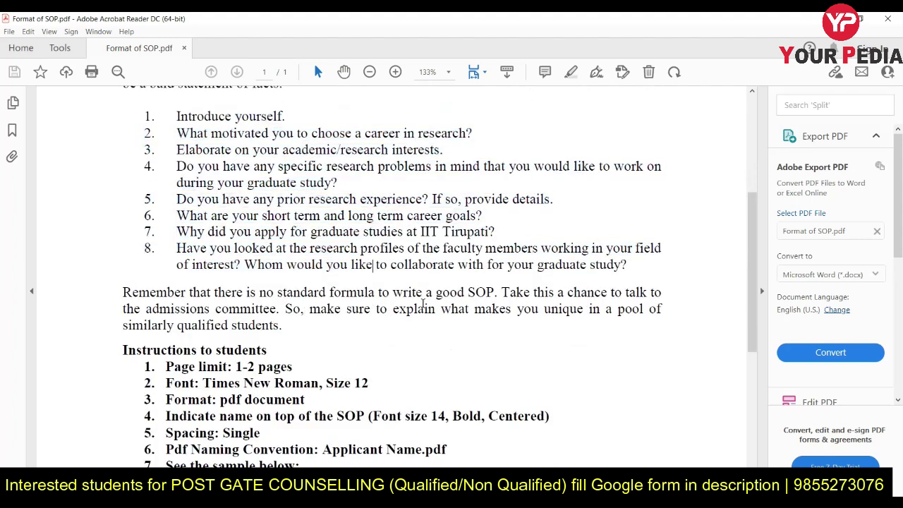
- Scroll the guidelines down to 'See the sample below'
{"action": "scroll", "coordinate": [477, 311], "scroll_direction": "down", "scroll_amount": 1}
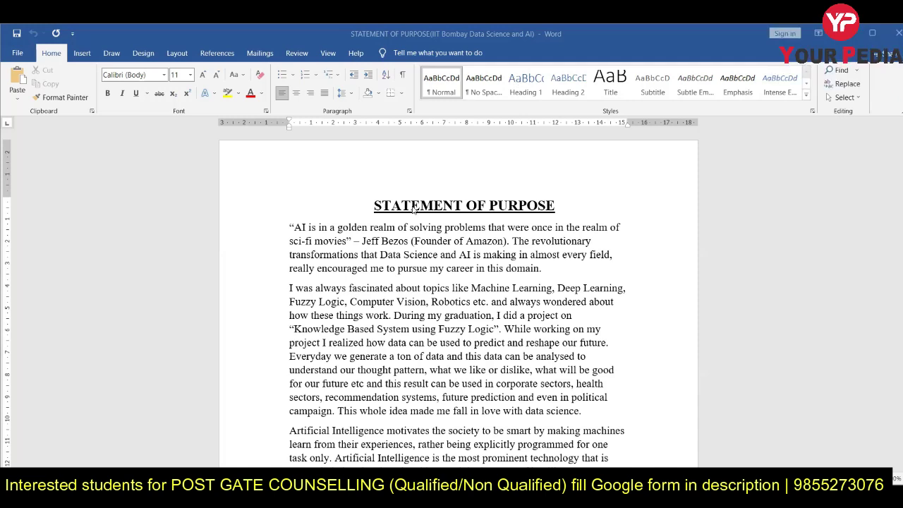
- Resize the STATEMENT OF PURPOSE title to 14 pt and remove its underline
{"action": "double_click", "coordinate": [378, 206]}
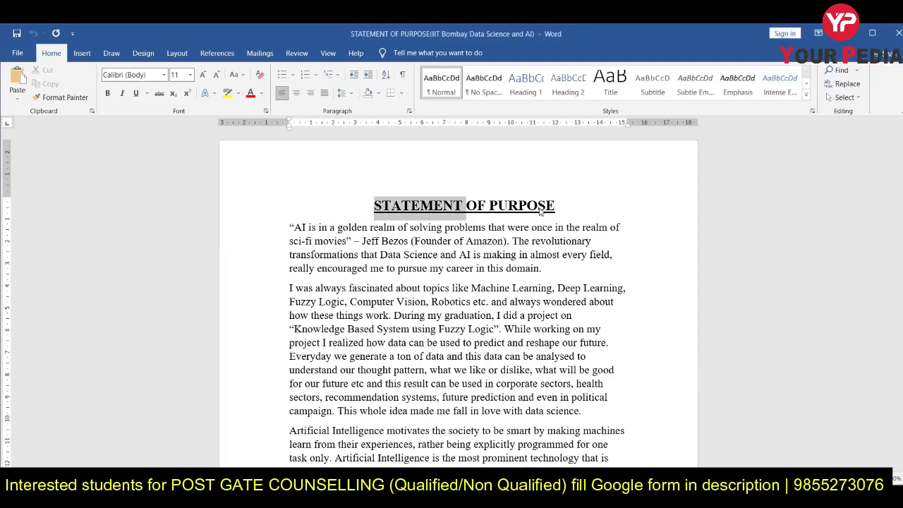
{"action": "triple_click", "coordinate": [392, 208]}
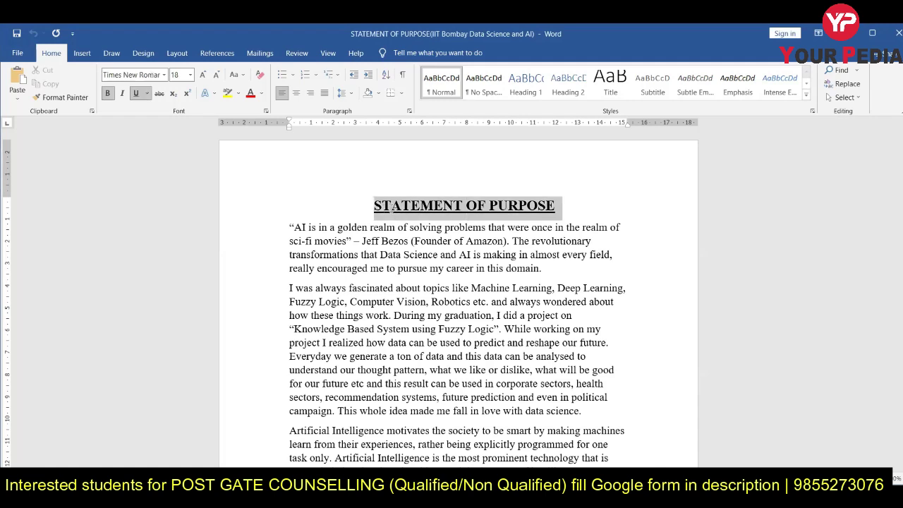
{"action": "left_click", "coordinate": [190, 74]}
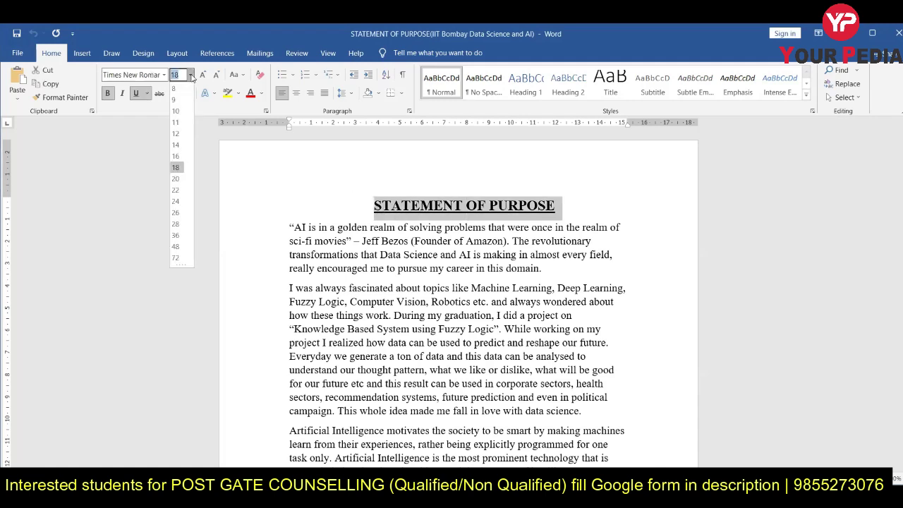
{"action": "type", "text": "14"}
{"action": "key", "text": "Return"}
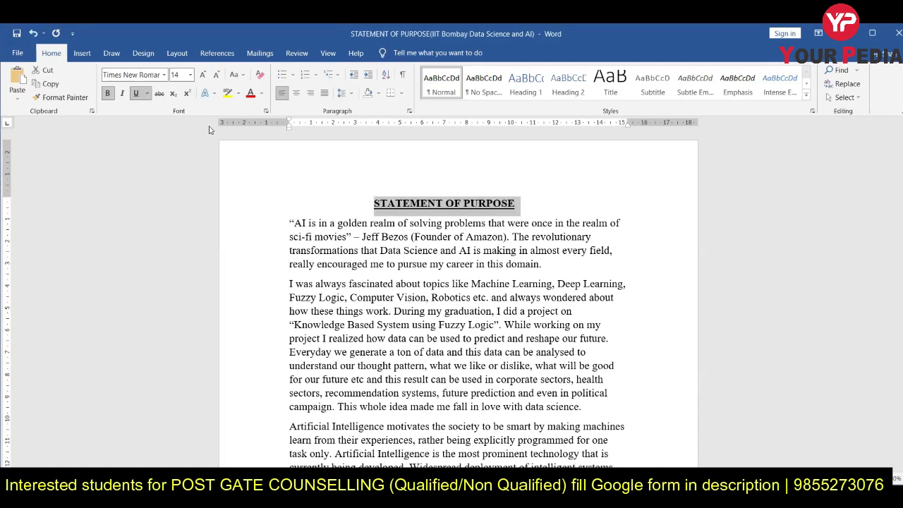
{"action": "left_click", "coordinate": [136, 93]}
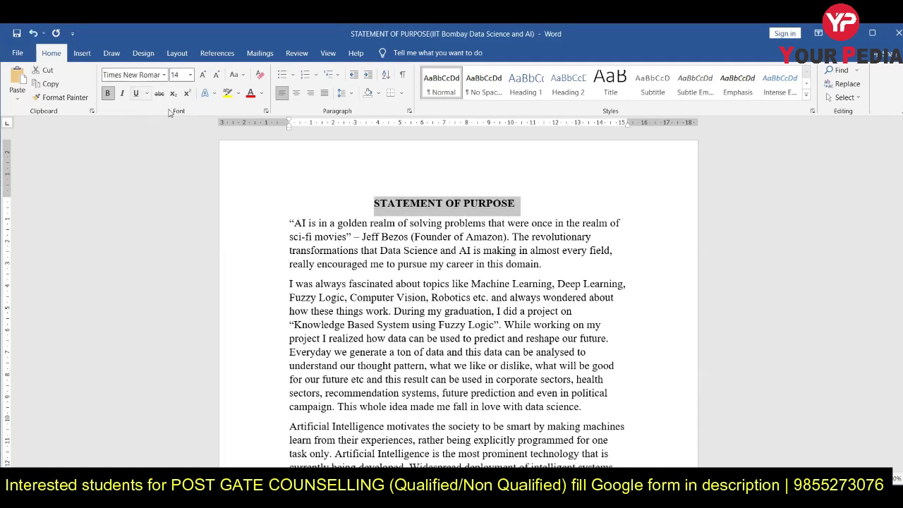
- Add a new line below the title and type 'MS, AI & Data Scinece'
{"action": "left_click", "coordinate": [518, 208]}
{"action": "key", "text": "Return"}
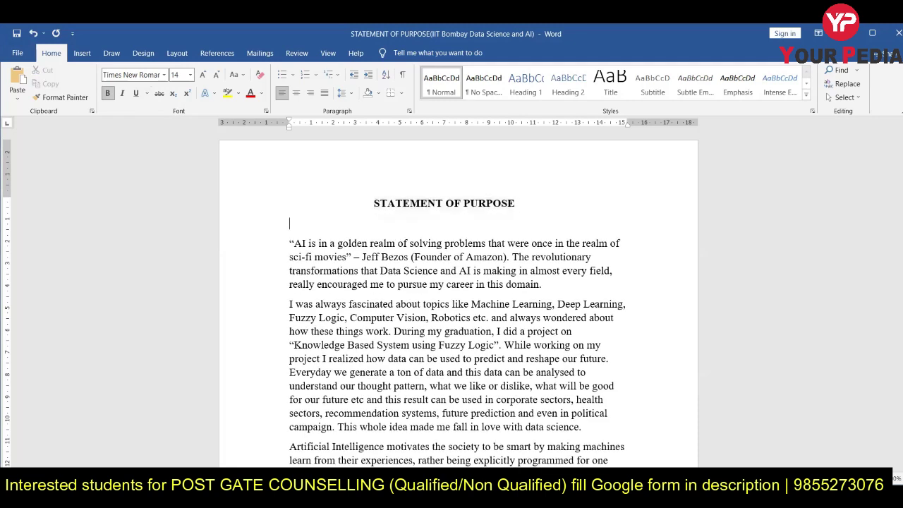
{"action": "type", "text": "MS"}
{"action": "type", "text": ", A"}
{"action": "type", "text": "I"}
{"action": "type", "text": " & D"}
{"action": "type", "text": "ata Sc"}
{"action": "type", "text": "inece"}
- Correct the typo to read 'MS, AI & Data Science, IIT Hyderabad', then add the applicant's name below
{"action": "key", "text": "BackSpace"}
{"action": "key", "text": "BackSpace"}
{"action": "key", "text": "BackSpace"}
{"action": "key", "text": "BackSpace"}
{"action": "key", "text": "BackSpace"}
{"action": "key", "text": "BackSpace"}
{"action": "type", "text": "cien"}
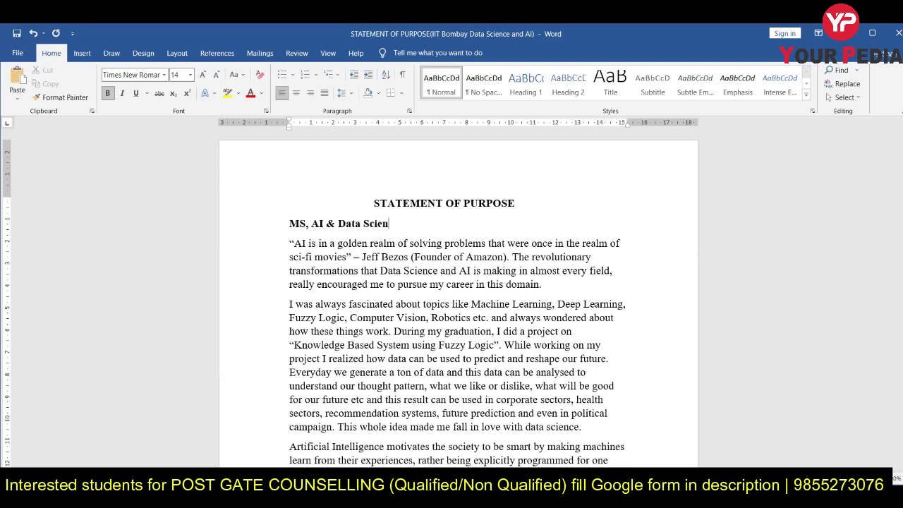
{"action": "type", "text": "ce, IIT Hyderabad"}
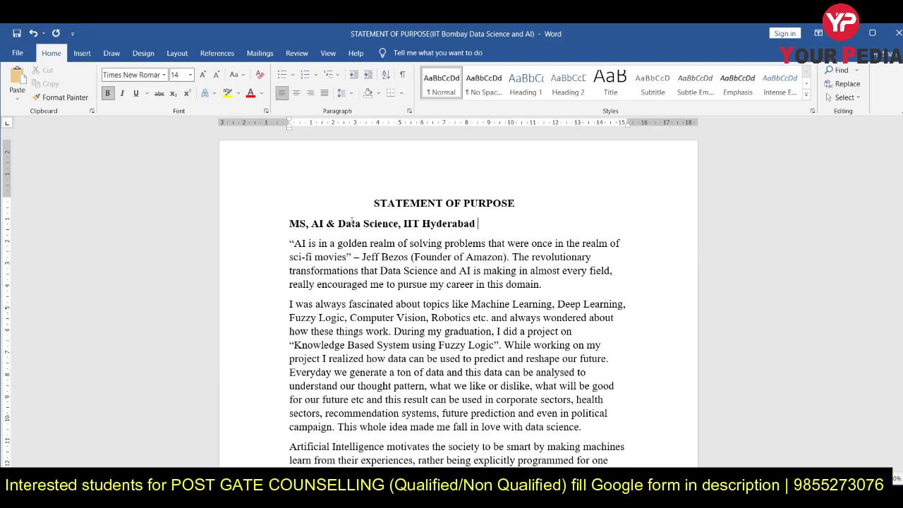
{"action": "key", "text": "Return"}
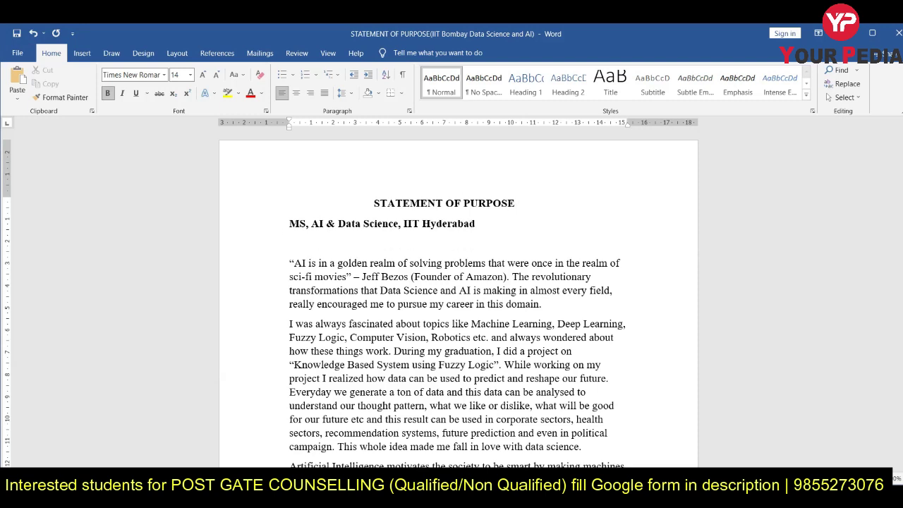
{"action": "type", "text": "Vijayender"}
- Centre the title and the two heading lines beneath it
{"action": "left_click_drag", "start_coordinate": [290, 223], "coordinate": [350, 247]}
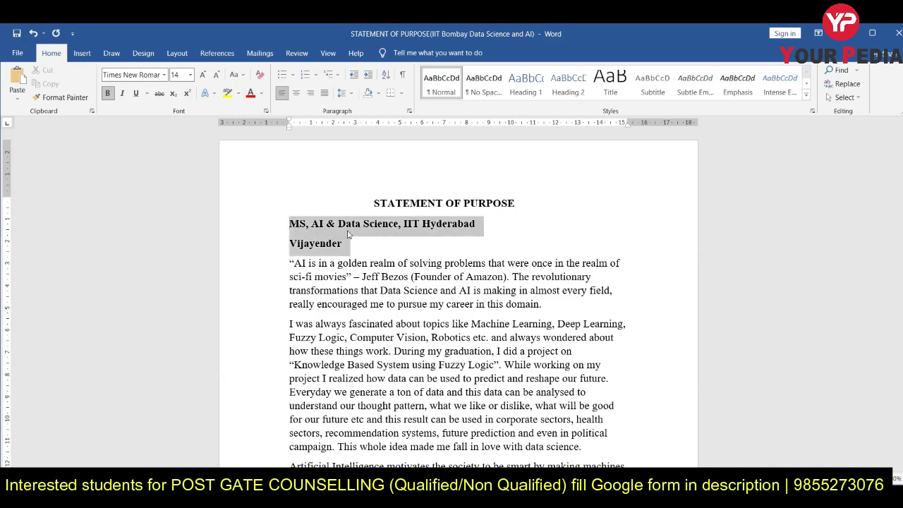
{"action": "left_click", "coordinate": [296, 93]}
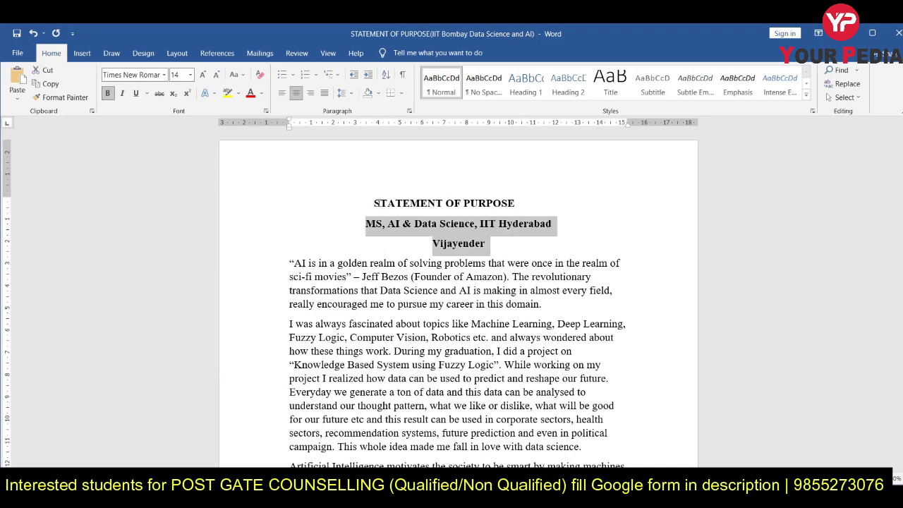
{"action": "left_click_drag", "start_coordinate": [410, 216], "coordinate": [508, 243]}
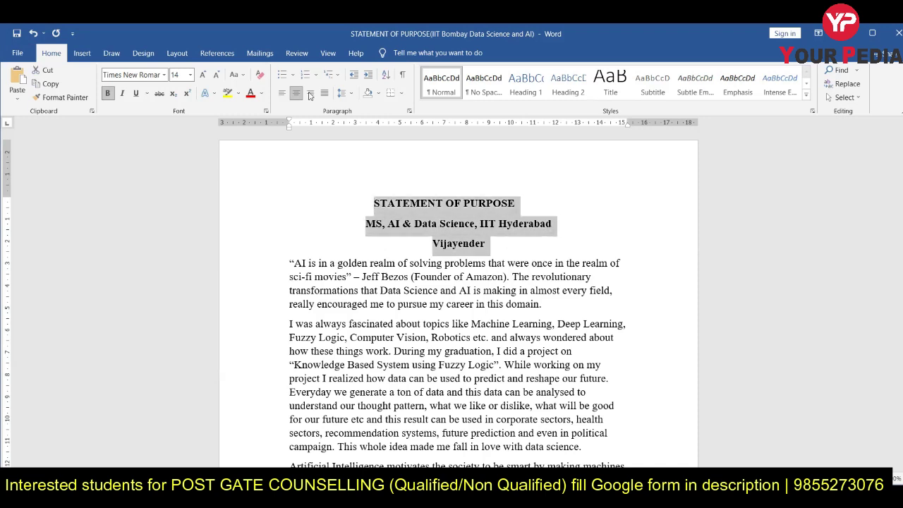
{"action": "key", "text": "ctrl+e"}
{"action": "left_click", "coordinate": [593, 201]}
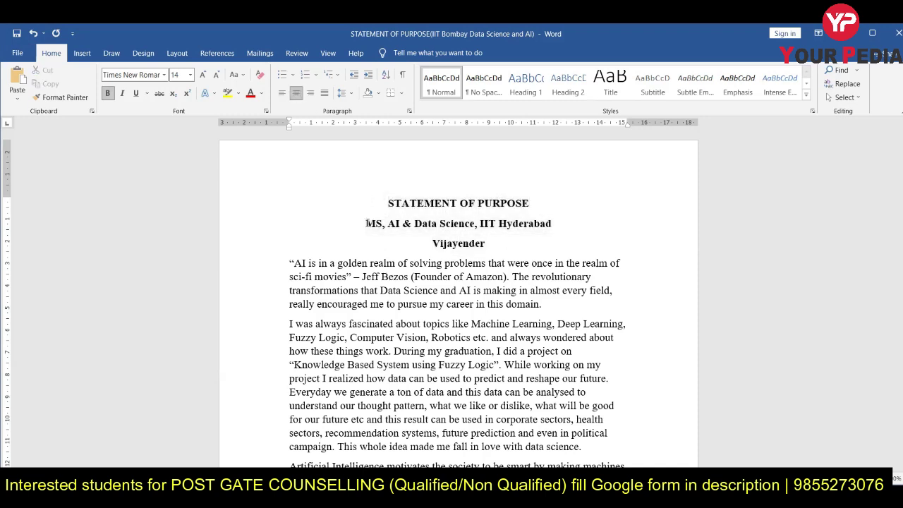
- Remove the space between the heading lines and add a blank line after the name line
{"action": "left_click_drag", "start_coordinate": [365, 223], "coordinate": [495, 242]}
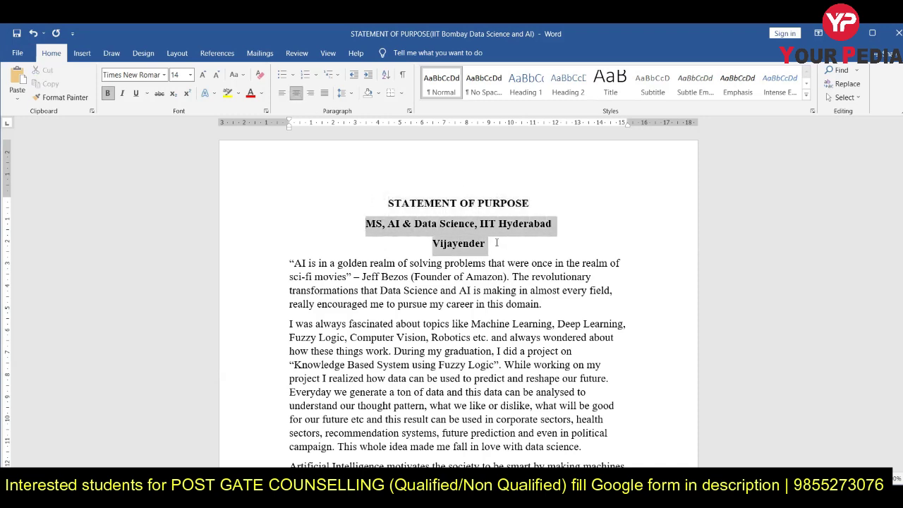
{"action": "left_click", "coordinate": [343, 93]}
{"action": "left_click", "coordinate": [380, 157]}
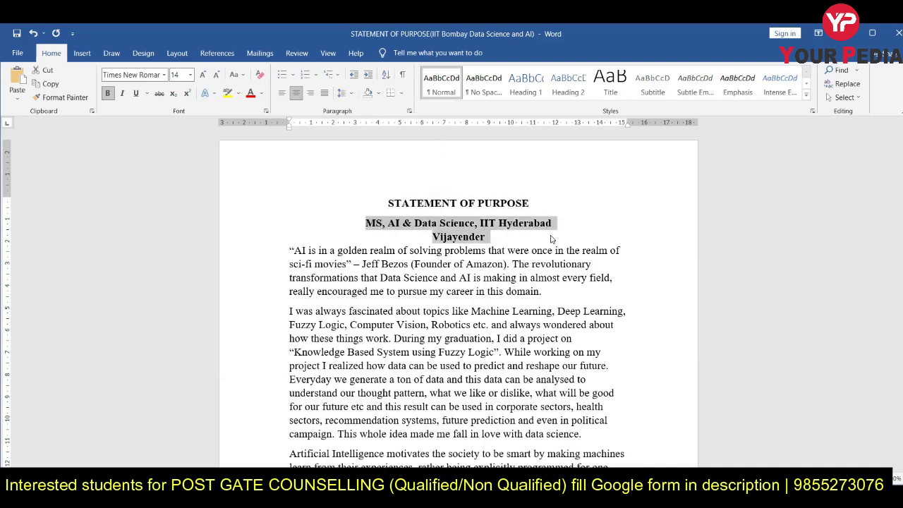
{"action": "left_click", "coordinate": [535, 241]}
{"action": "key", "text": "Return"}
- Try 10 pt on the heading lines, revert their size, then select the body from the quote onward
{"action": "left_click_drag", "start_coordinate": [498, 238], "coordinate": [360, 223]}
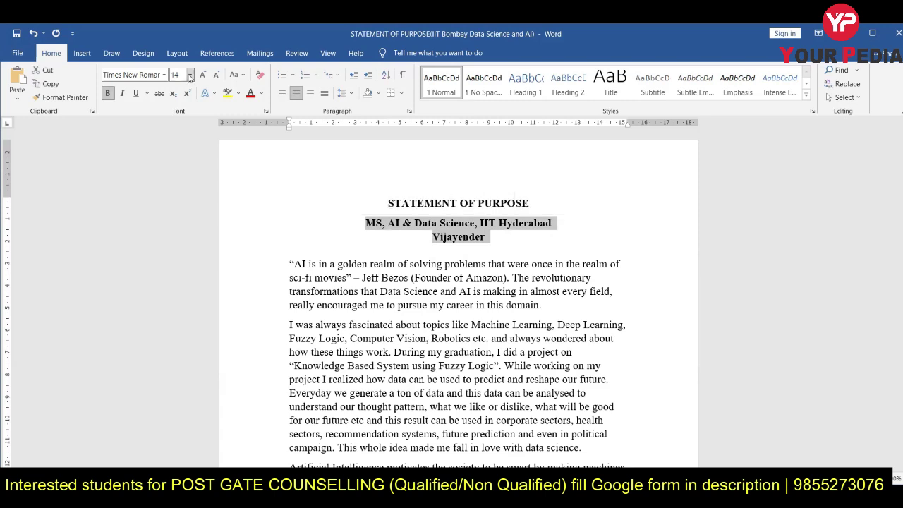
{"action": "left_click", "coordinate": [190, 74]}
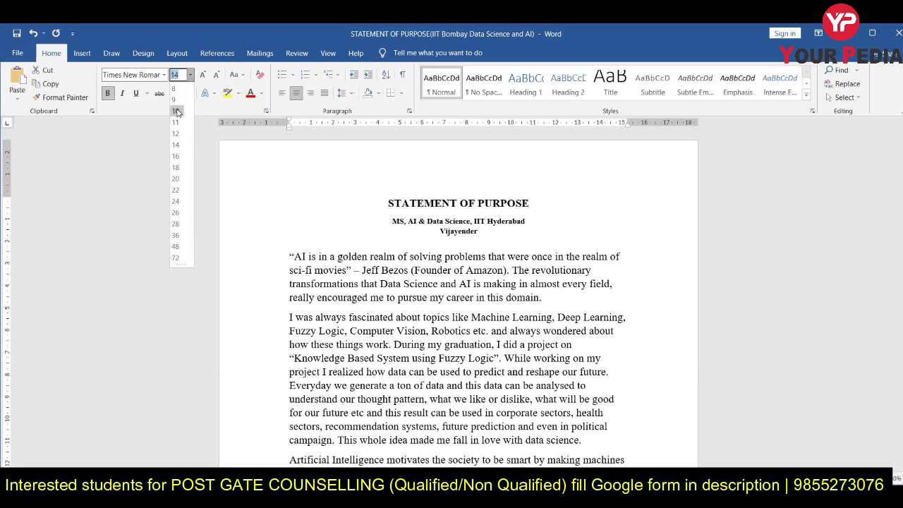
{"action": "left_click", "coordinate": [177, 112]}
{"action": "left_click_drag", "start_coordinate": [385, 207], "coordinate": [529, 202]}
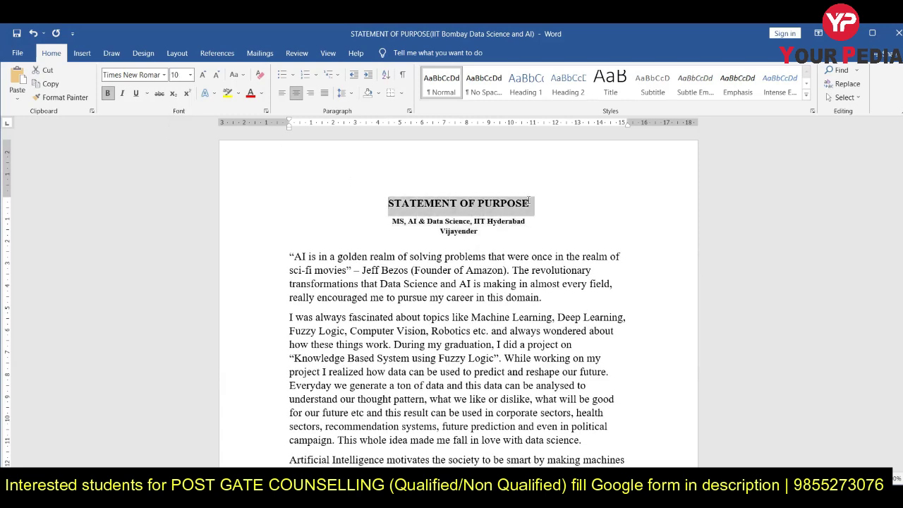
{"action": "left_click_drag", "start_coordinate": [392, 220], "coordinate": [478, 228]}
{"action": "left_click", "coordinate": [190, 74]}
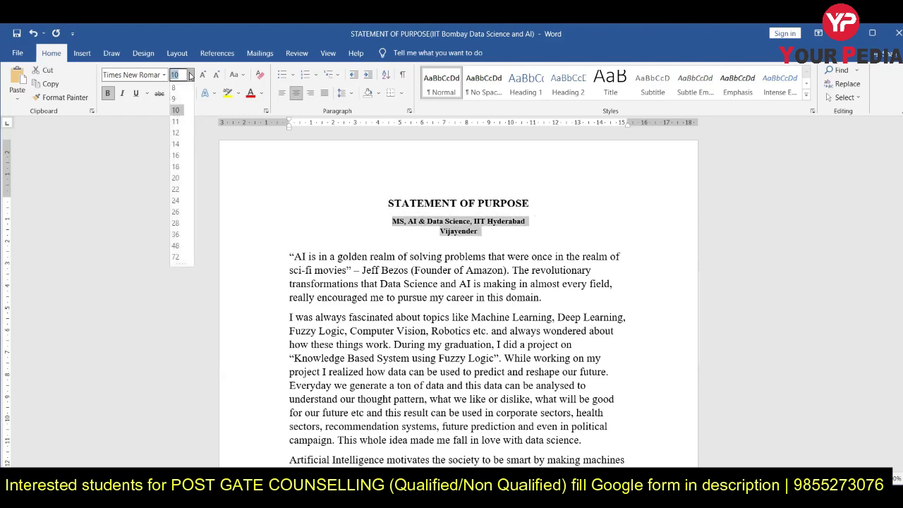
{"action": "key", "text": "Escape"}
{"action": "left_click", "coordinate": [509, 244]}
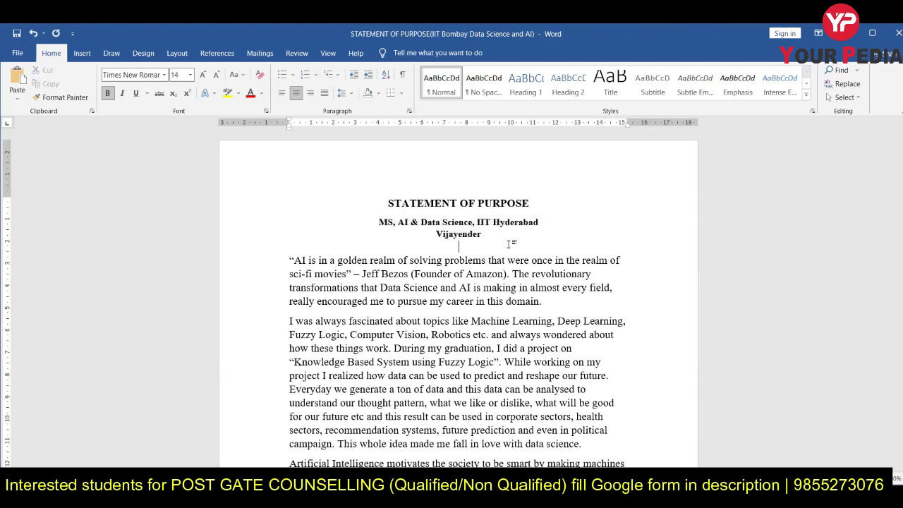
{"action": "left_click_drag", "start_coordinate": [286, 261], "coordinate": [292, 462]}
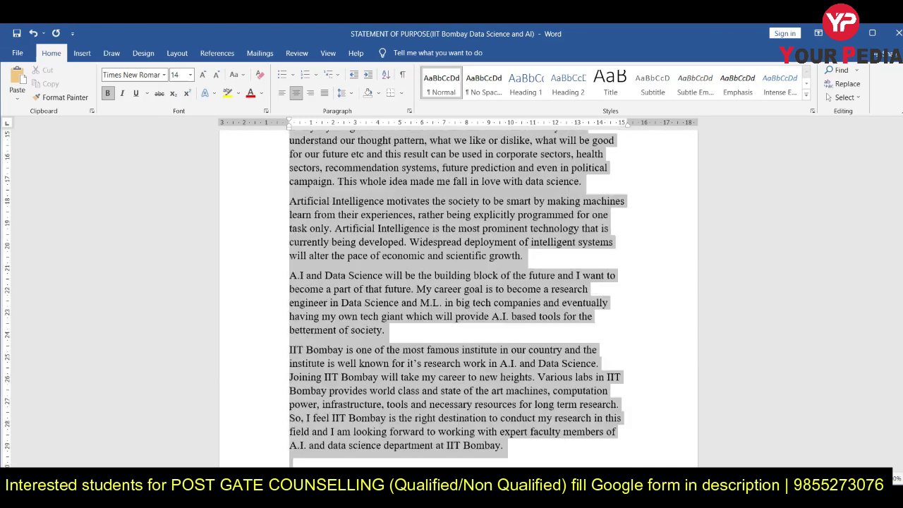
- Justify all body paragraphs from the opening quote to the end, then select 'Data Science and AI'
{"action": "scroll", "coordinate": [737, 359], "scroll_direction": "down", "scroll_amount": 10}
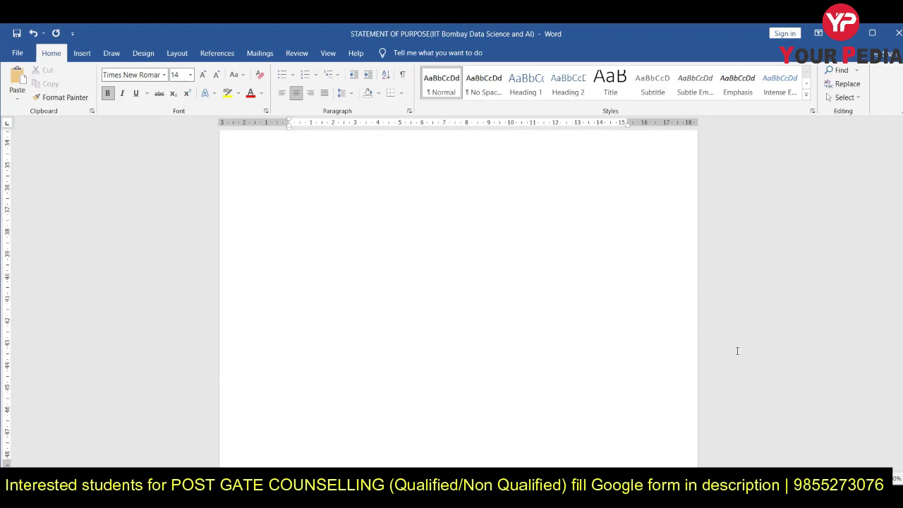
{"action": "left_click", "coordinate": [323, 93]}
{"action": "scroll", "coordinate": [329, 189], "scroll_direction": "up", "scroll_amount": 1}
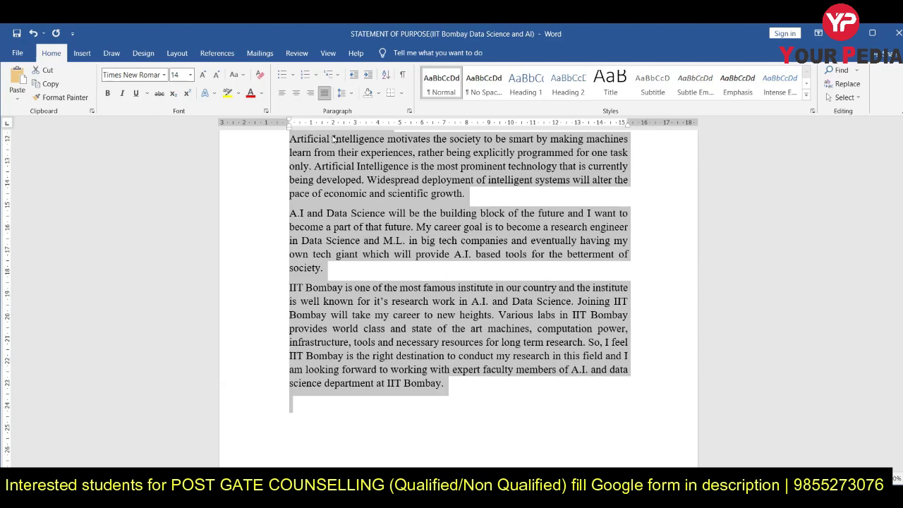
{"action": "scroll", "coordinate": [414, 259], "scroll_direction": "up", "scroll_amount": 3}
{"action": "scroll", "coordinate": [414, 258], "scroll_direction": "up", "scroll_amount": 3}
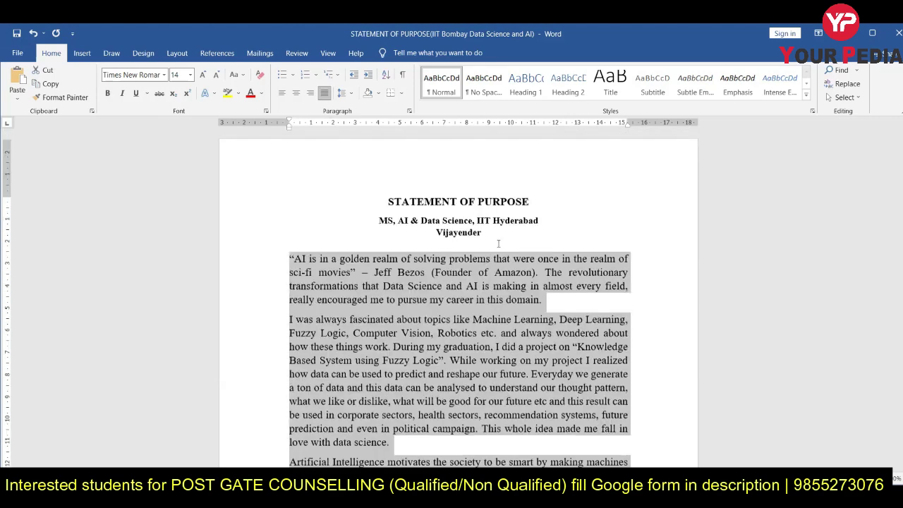
{"action": "left_click", "coordinate": [497, 243]}
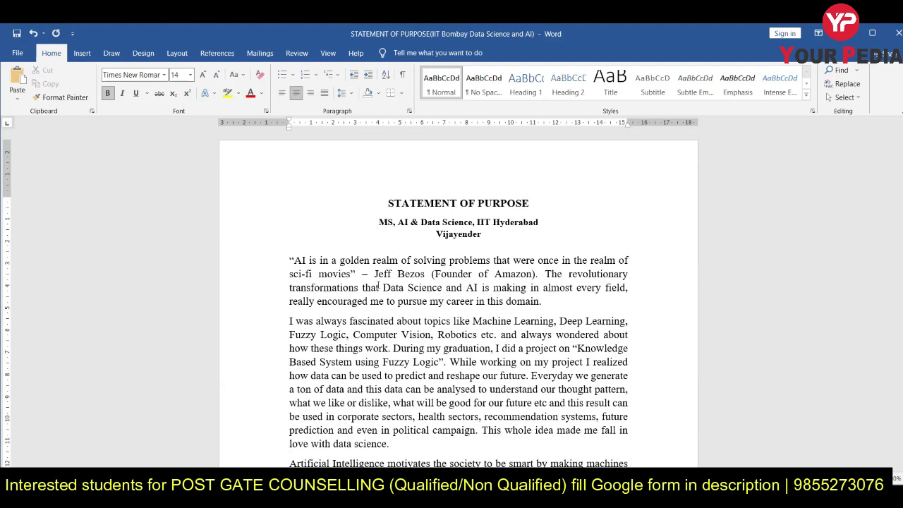
{"action": "left_click_drag", "start_coordinate": [382, 287], "coordinate": [479, 288]}
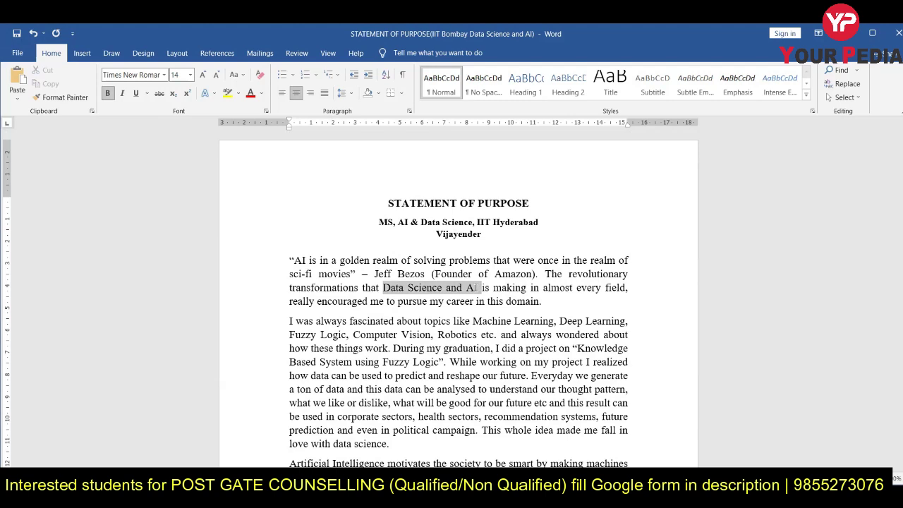
- Bold 'Data Science and AI' in the opening paragraph, then select all body paragraphs to the end
{"action": "left_click", "coordinate": [485, 268]}
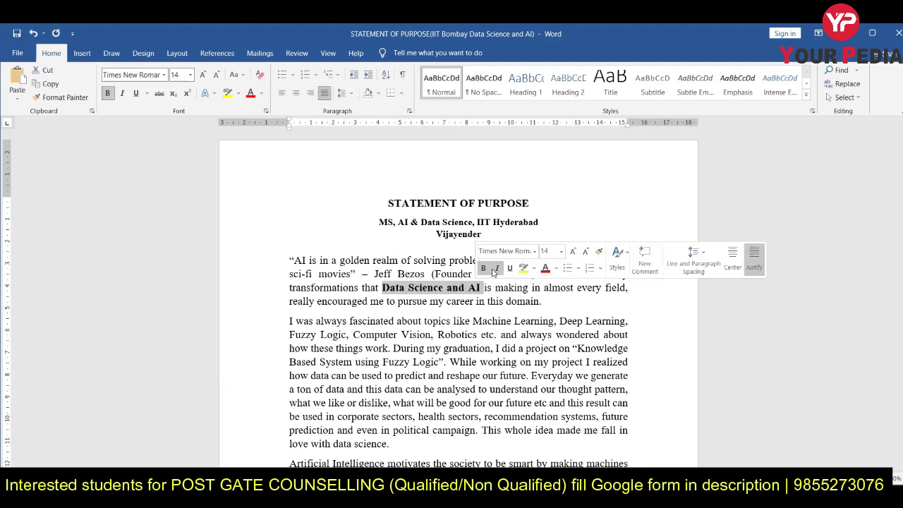
{"action": "left_click", "coordinate": [599, 306]}
{"action": "left_click_drag", "start_coordinate": [291, 260], "coordinate": [484, 403]}
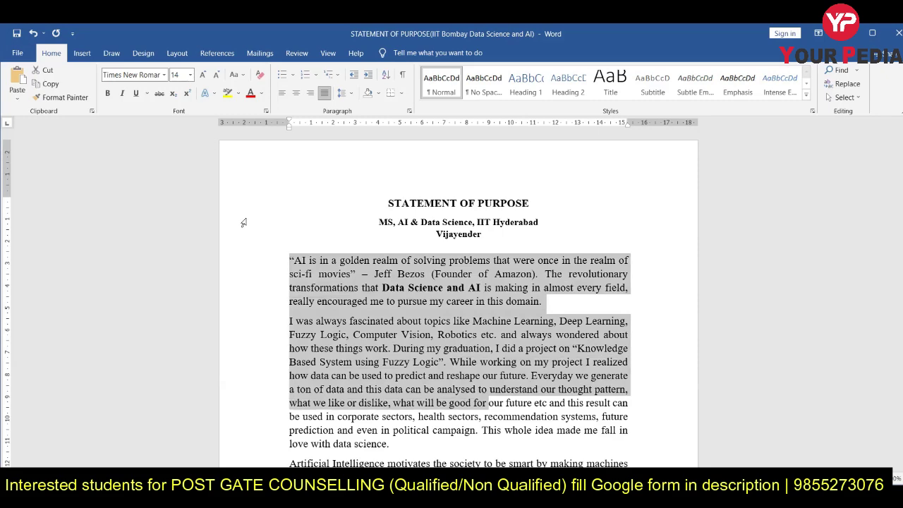
{"action": "left_click", "coordinate": [288, 260]}
{"action": "left_click_drag", "start_coordinate": [289, 261], "coordinate": [529, 413]}
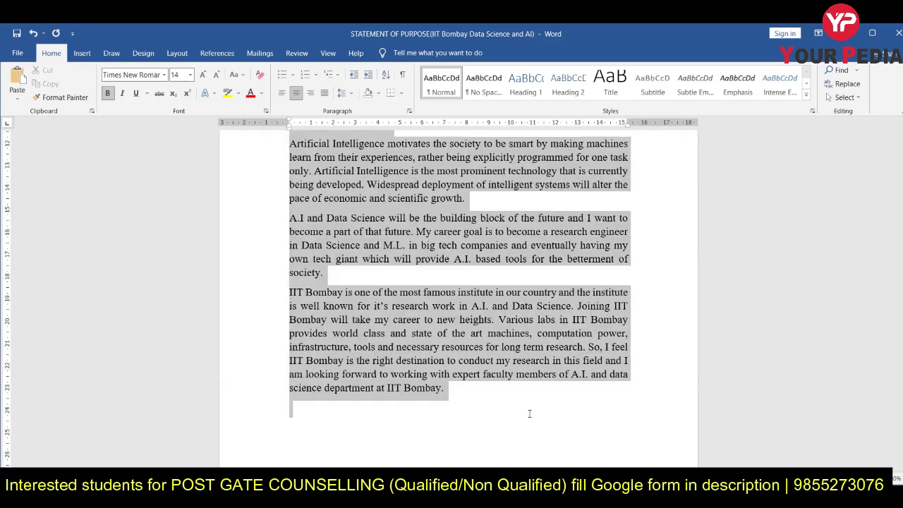
{"action": "left_click", "coordinate": [190, 74]}
{"action": "left_click", "coordinate": [180, 135]}
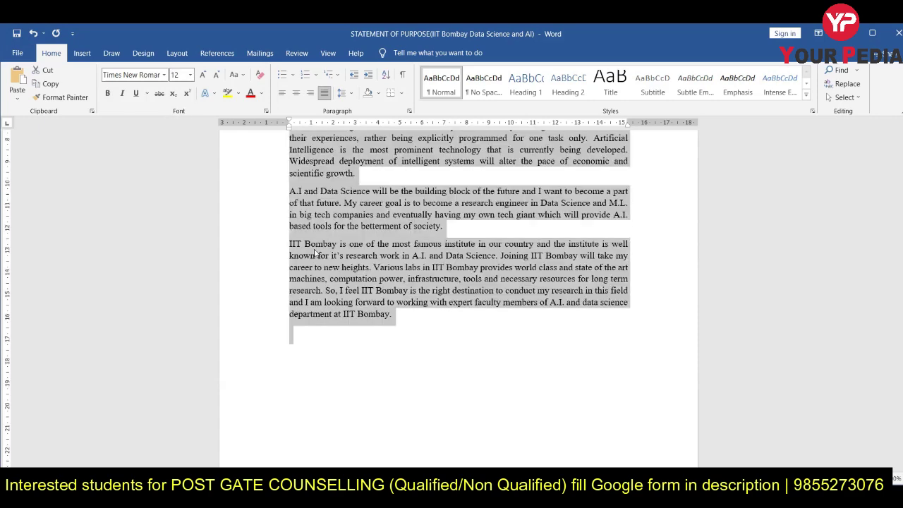
{"action": "scroll", "coordinate": [314, 254], "scroll_direction": "up", "scroll_amount": 8}
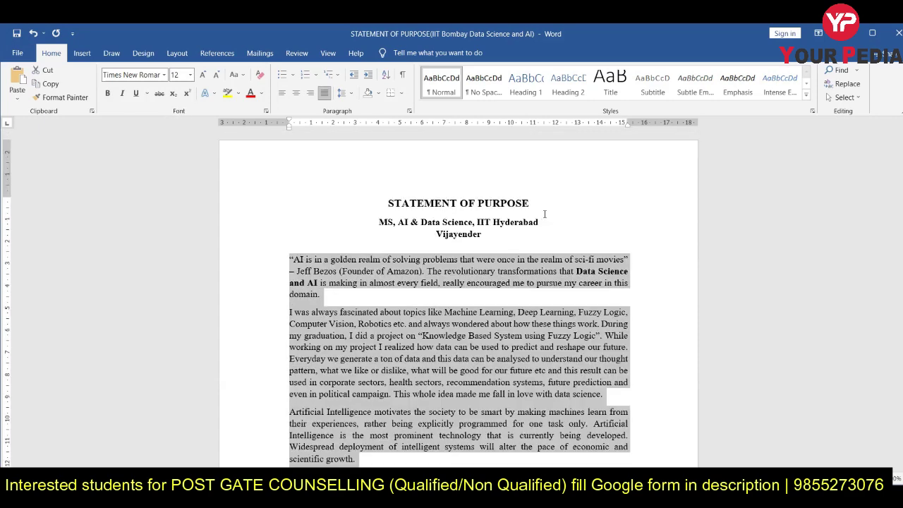
{"action": "left_click_drag", "start_coordinate": [533, 203], "coordinate": [368, 202]}
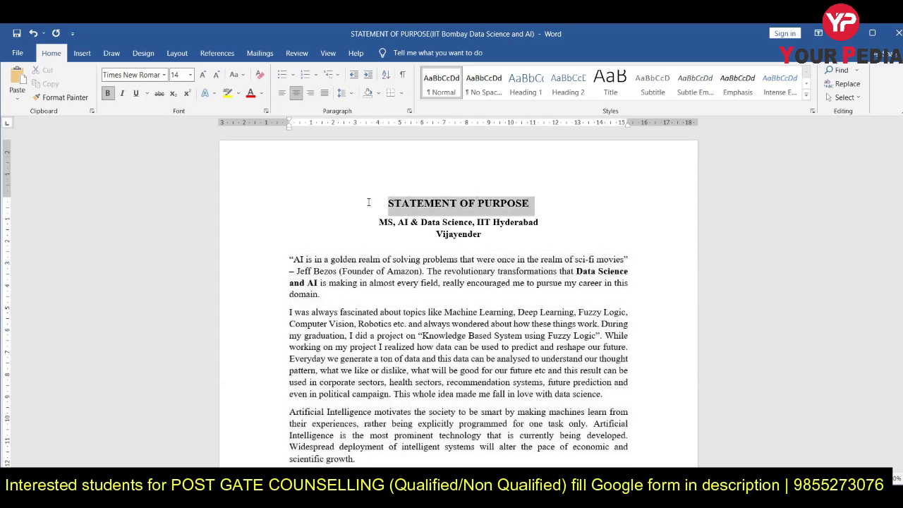
{"action": "left_click", "coordinate": [137, 93]}
{"action": "left_click", "coordinate": [643, 231]}
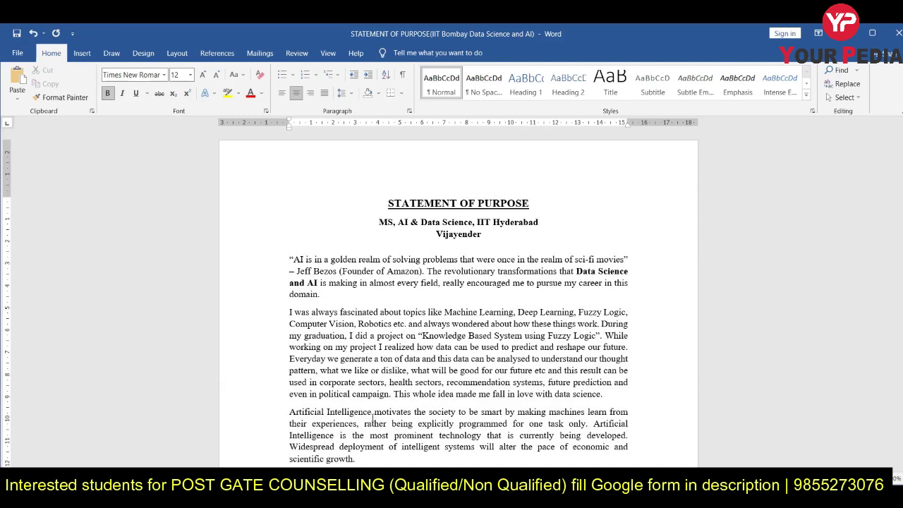
{"action": "scroll", "coordinate": [500, 262], "scroll_direction": "down", "scroll_amount": 2}
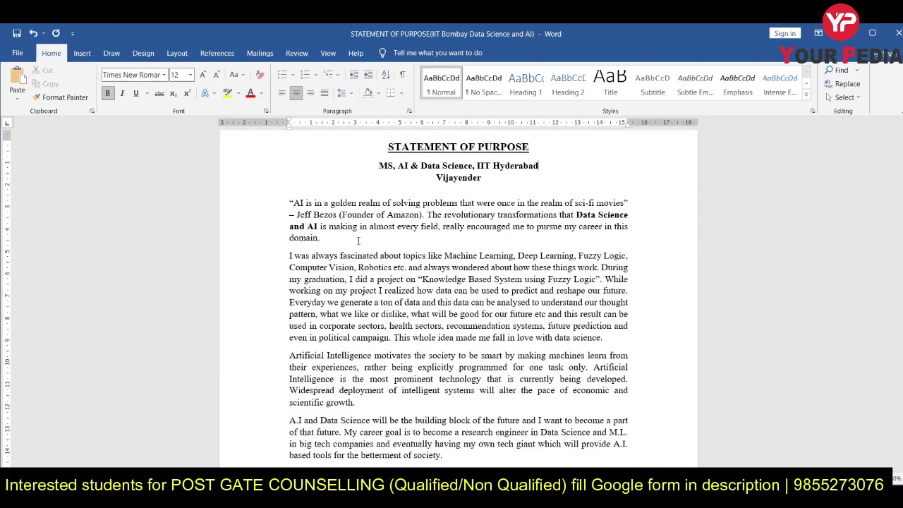
{"action": "left_click", "coordinate": [289, 257]}
- Join the 'I was always' paragraph onto the opening one and italicise the opening quote
{"action": "key", "text": "BackSpace"}
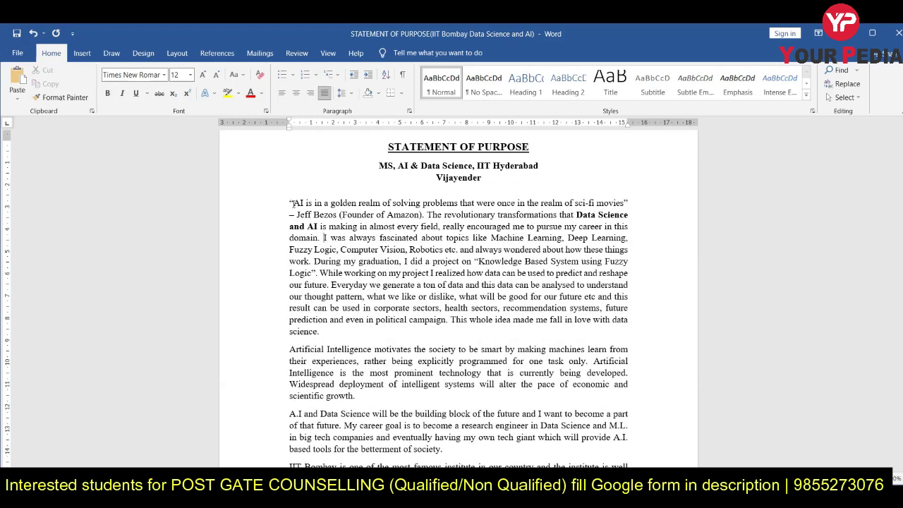
{"action": "left_click_drag", "start_coordinate": [293, 203], "coordinate": [622, 203]}
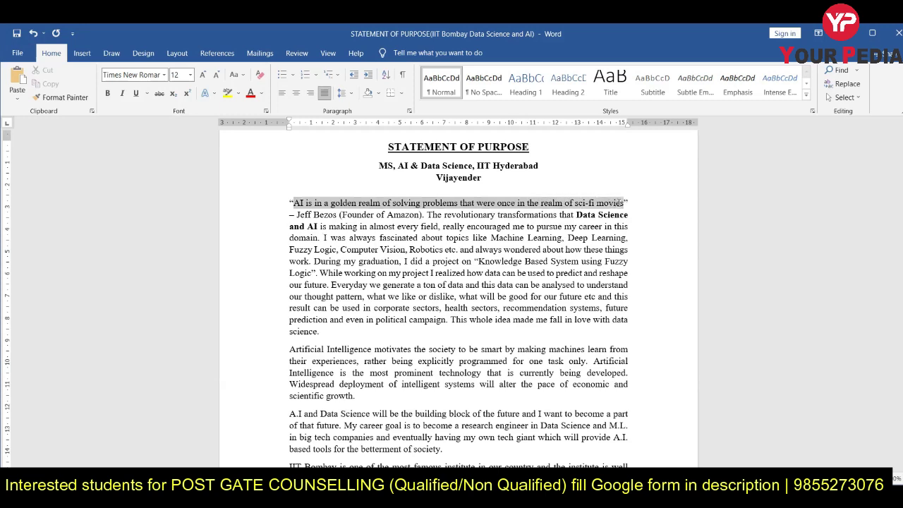
{"action": "left_click", "coordinate": [122, 93]}
{"action": "left_click", "coordinate": [266, 202]}
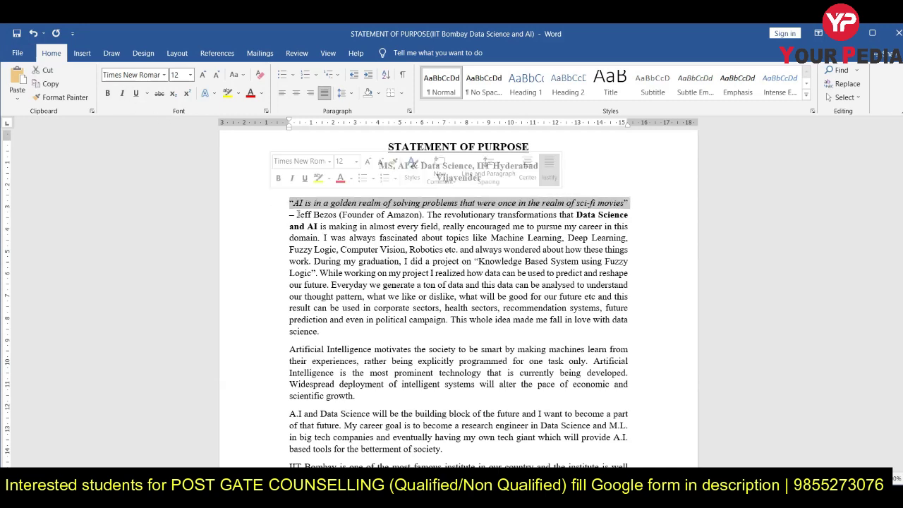
- Shorten the quote's attribution to the author's name plus a period, dropping '(Founder of Amazon)' and the dash
{"action": "left_click_drag", "start_coordinate": [297, 214], "coordinate": [336, 215]}
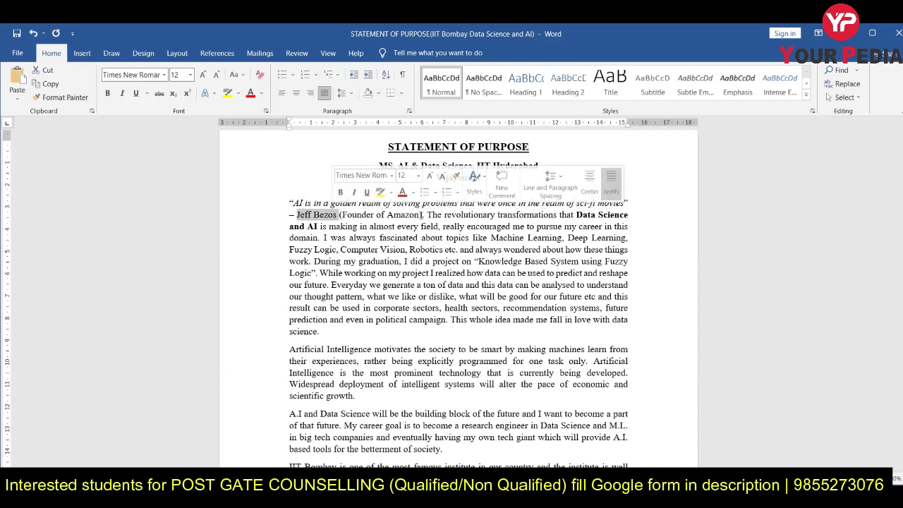
{"action": "left_click", "coordinate": [421, 214]}
{"action": "key", "text": "BackSpace"}
{"action": "key", "text": "BackSpace"}
{"action": "key", "text": "BackSpace"}
{"action": "key", "text": "BackSpace"}
{"action": "key", "text": "BackSpace"}
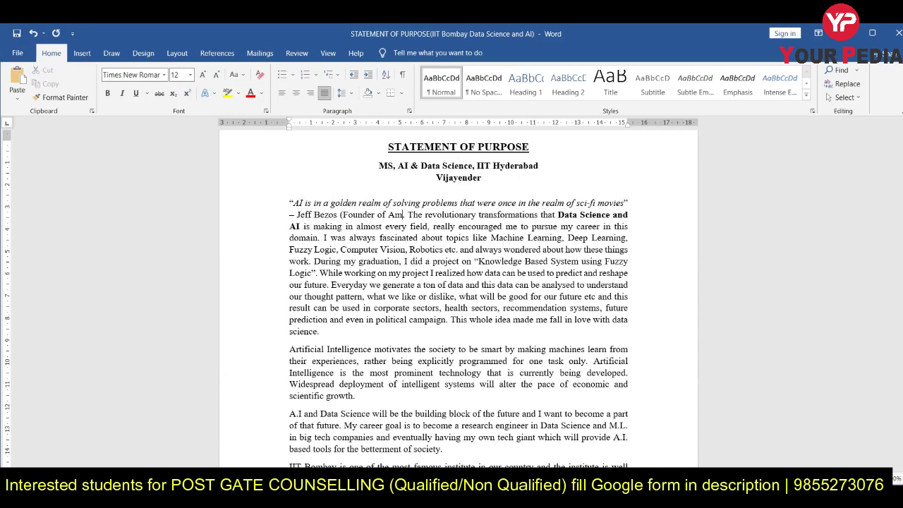
{"action": "key", "text": "BackSpace"}
{"action": "key", "text": "BackSpace"}
{"action": "key", "text": "BackSpace"}
{"action": "key", "text": "BackSpace"}
{"action": "key", "text": "BackSpace"}
{"action": "key", "text": "BackSpace"}
{"action": "key", "text": "BackSpace"}
{"action": "key", "text": "BackSpace"}
{"action": "key", "text": "BackSpace"}
{"action": "key", "text": "BackSpace"}
{"action": "key", "text": "BackSpace"}
{"action": "key", "text": "BackSpace"}
{"action": "key", "text": "BackSpace"}
{"action": "key", "text": "BackSpace"}
{"action": "key", "text": "BackSpace"}
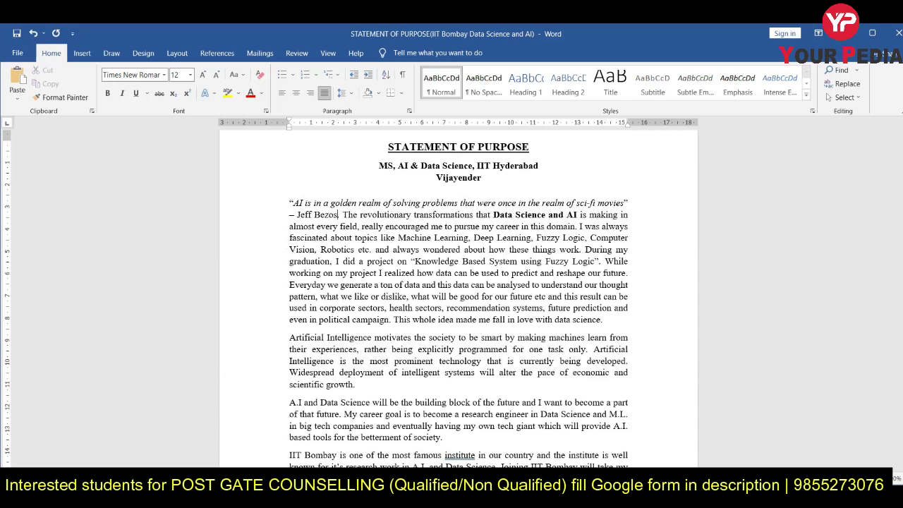
{"action": "type", "text": "."}
{"action": "left_click", "coordinate": [297, 215]}
{"action": "key", "text": "BackSpace"}
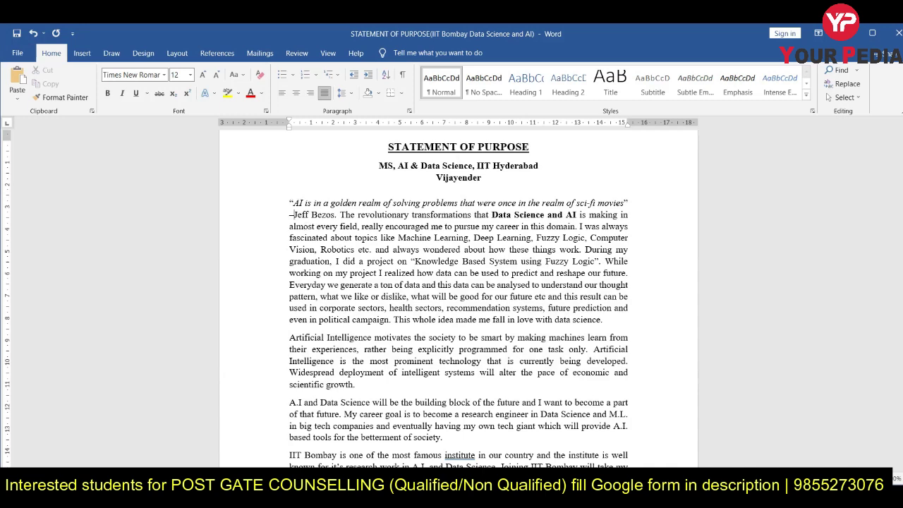
{"action": "key", "text": "BackSpace"}
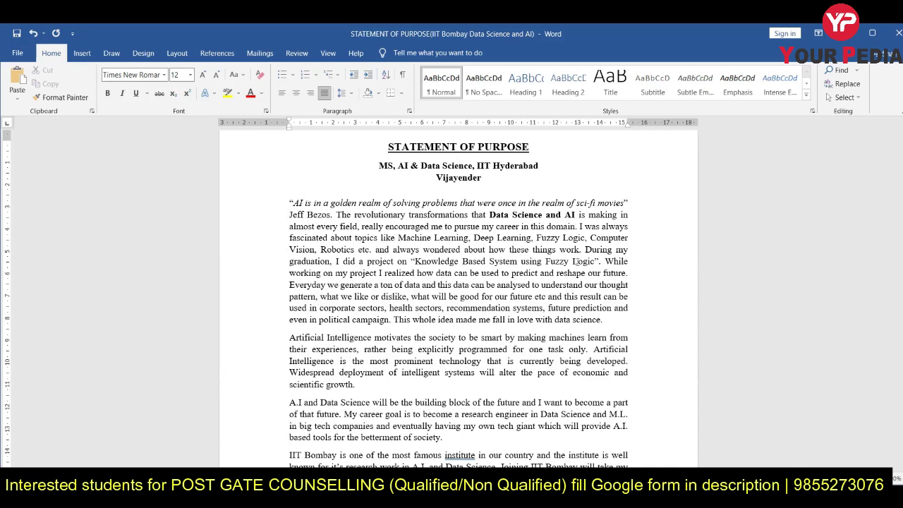
- Start a new paragraph at 'During my graduation'
{"action": "left_click", "coordinate": [584, 251]}
{"action": "key", "text": "Return"}
{"action": "scroll", "coordinate": [414, 342], "scroll_direction": "down", "scroll_amount": 1}
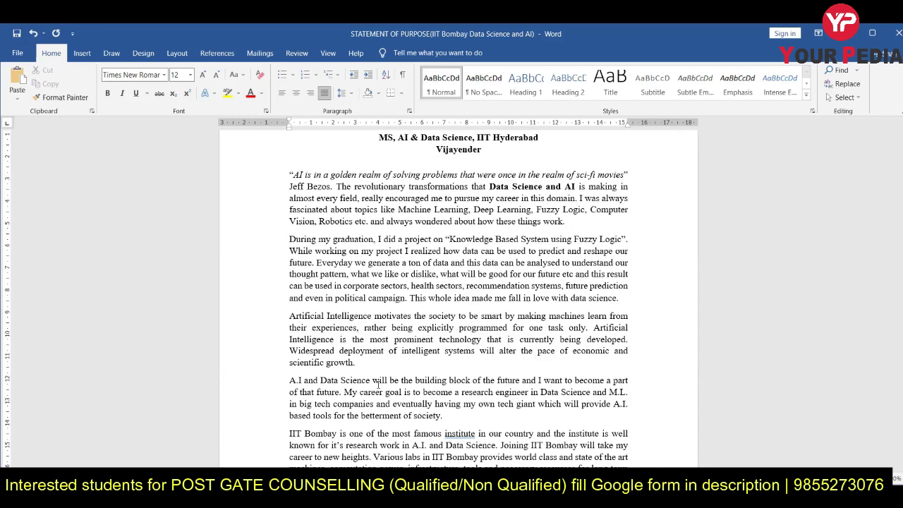
{"action": "scroll", "coordinate": [378, 384], "scroll_direction": "up", "scroll_amount": 1}
- Bold the project name 'Knowledge Based System using Fuzzy Logic'
{"action": "left_click_drag", "start_coordinate": [450, 267], "coordinate": [610, 267]}
{"action": "left_click", "coordinate": [675, 243]}
{"action": "left_click", "coordinate": [366, 305]}
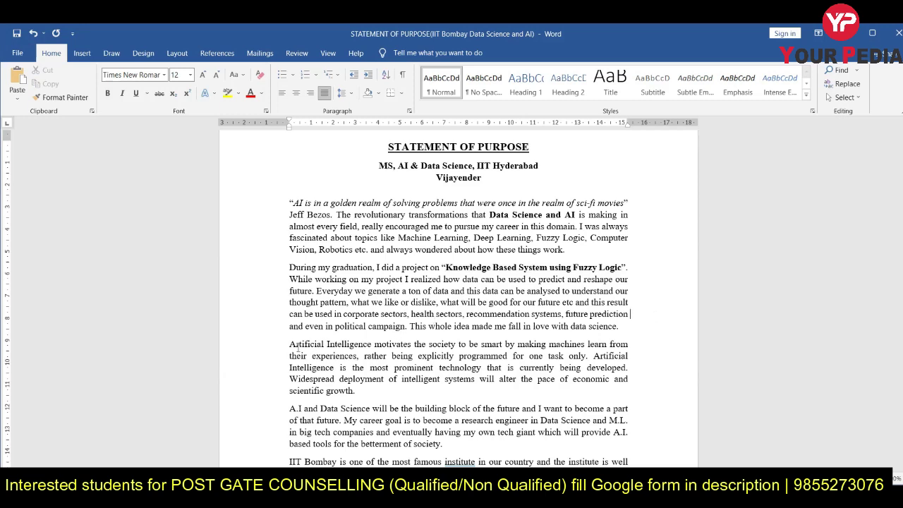
- Merge the 'A.I and Data Science' paragraph into the paragraph above it
{"action": "left_click_drag", "start_coordinate": [289, 345], "coordinate": [357, 391]}
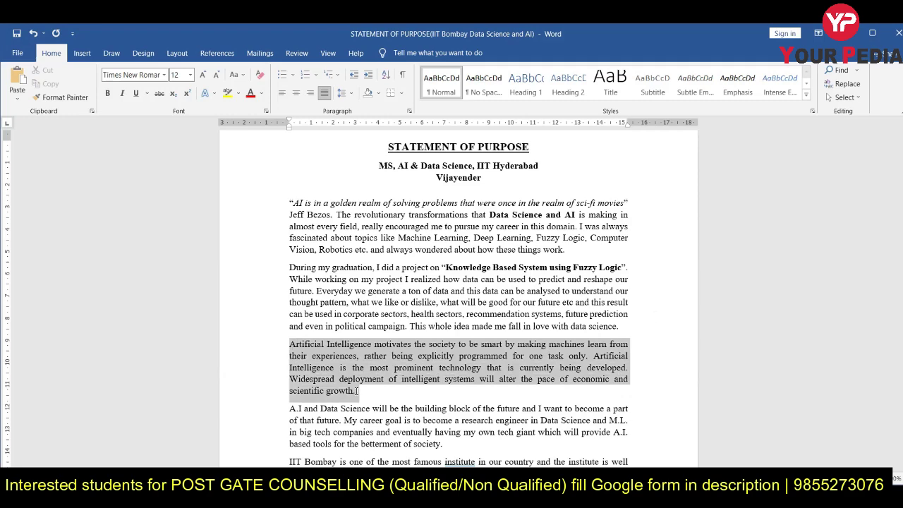
{"action": "scroll", "coordinate": [357, 390], "scroll_direction": "down", "scroll_amount": 3}
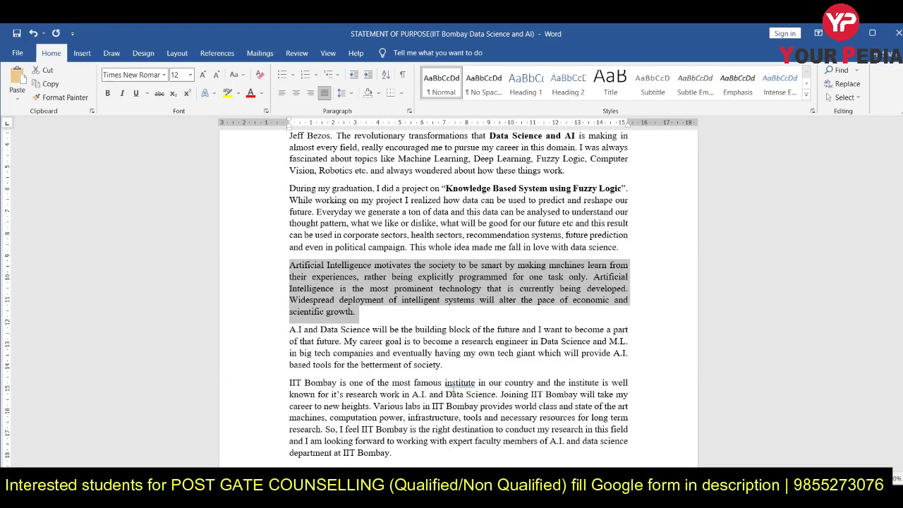
{"action": "left_click", "coordinate": [481, 376]}
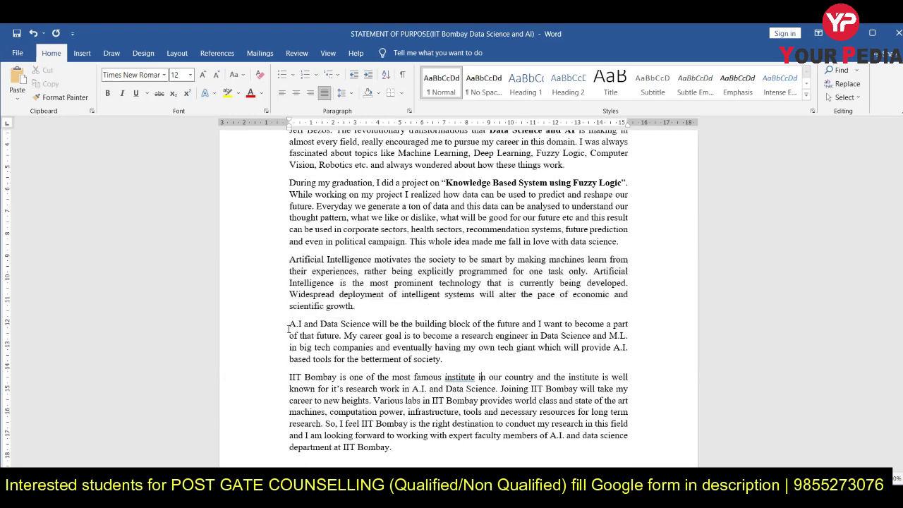
{"action": "key", "text": "BackSpace"}
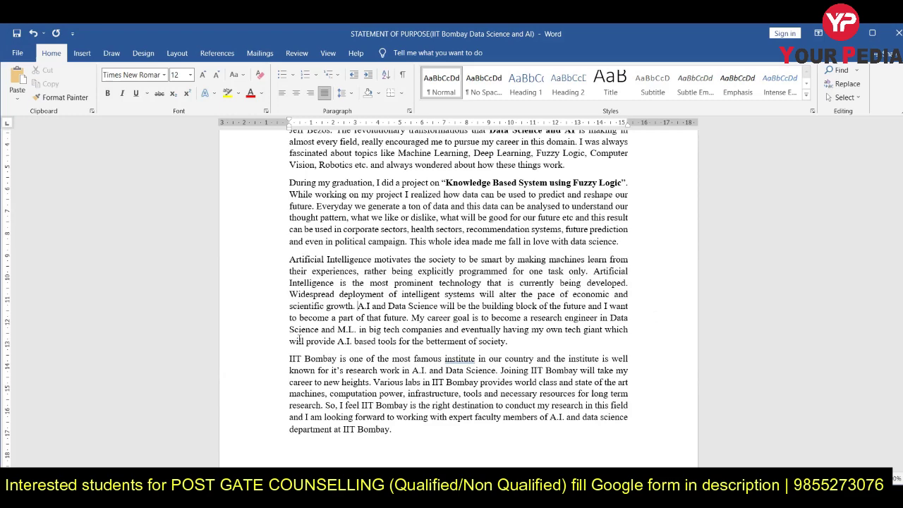
{"action": "scroll", "coordinate": [446, 315], "scroll_direction": "down", "scroll_amount": 2}
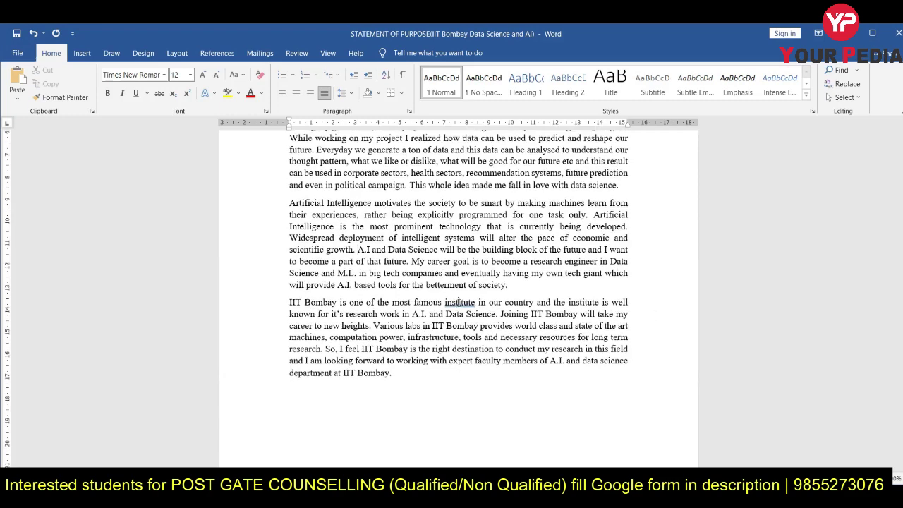
- Change 'institute' to 'institutes' and replace 'famous' with 'prestigious' in the IIT Bombay paragraph
{"action": "type", "text": "s"}
{"action": "left_click_drag", "start_coordinate": [439, 302], "coordinate": [412, 302]}
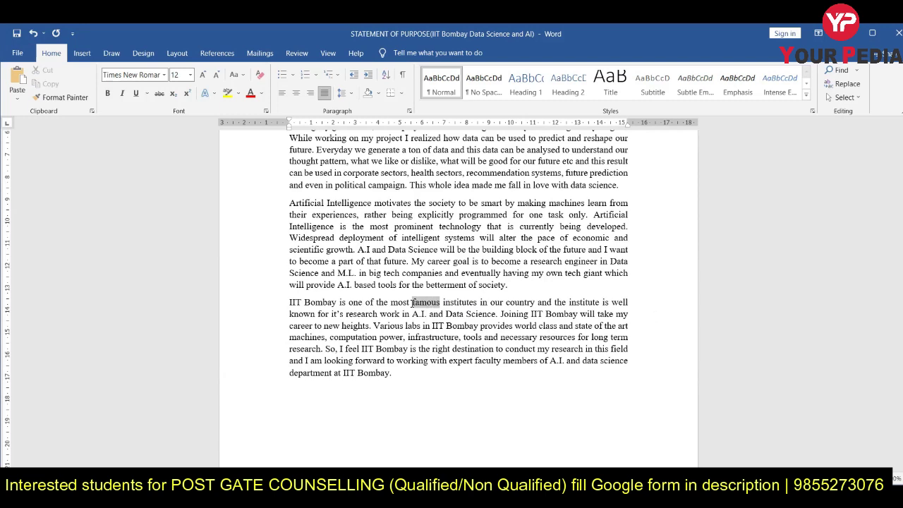
{"action": "type", "text": "pre"}
{"action": "type", "text": "igious"}
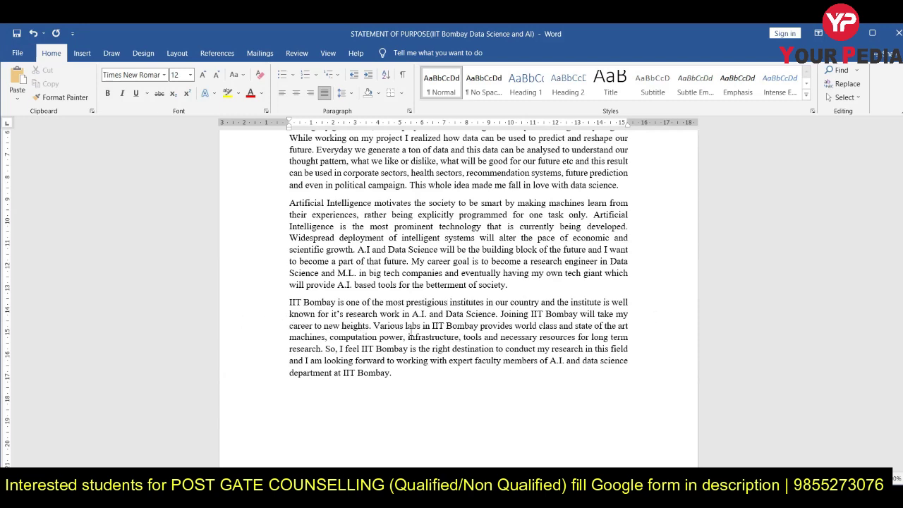
- Bold the phrase 'labs in IIT Bombay' in the closing paragraph
{"action": "left_click_drag", "start_coordinate": [405, 327], "coordinate": [466, 323]}
{"action": "key", "text": "ctrl+b"}
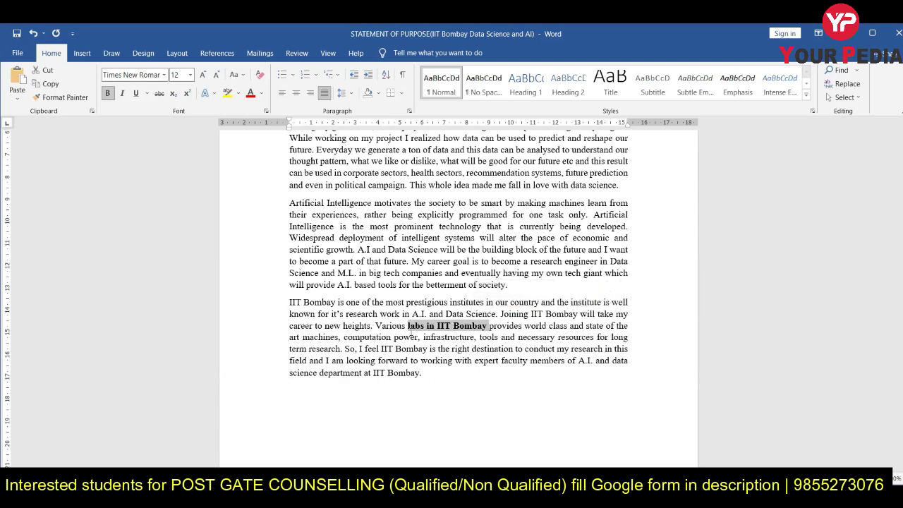
{"action": "left_click", "coordinate": [411, 332]}
{"action": "left_click", "coordinate": [374, 325]}
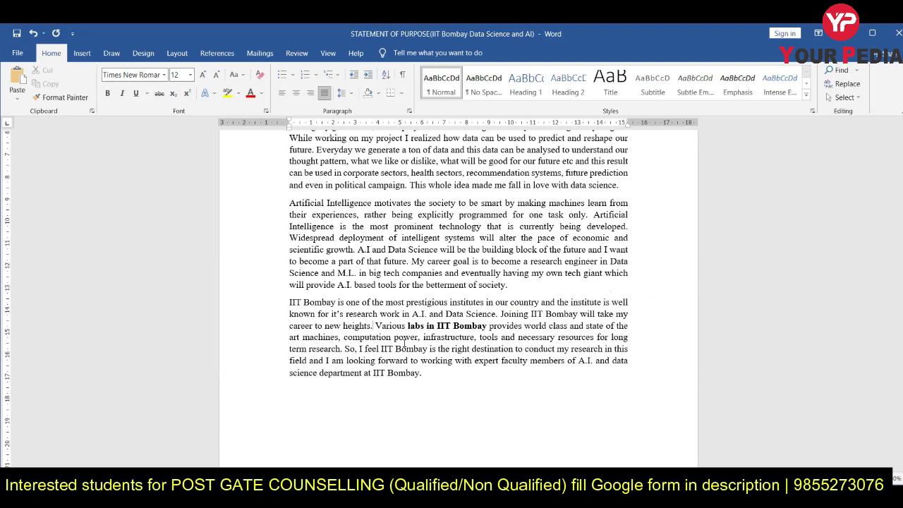
{"action": "left_click", "coordinate": [460, 381]}
{"action": "left_click_drag", "start_coordinate": [289, 302], "coordinate": [471, 375]}
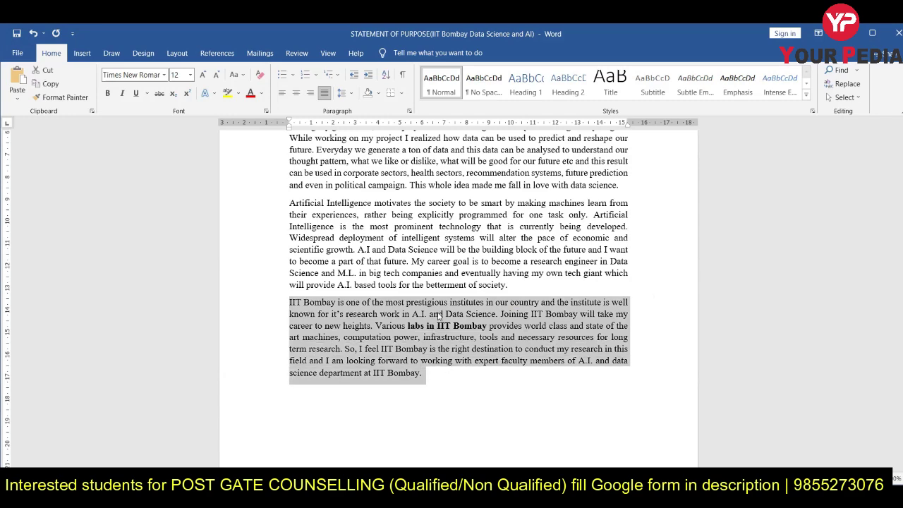
{"action": "scroll", "coordinate": [431, 328], "scroll_direction": "up", "scroll_amount": 3}
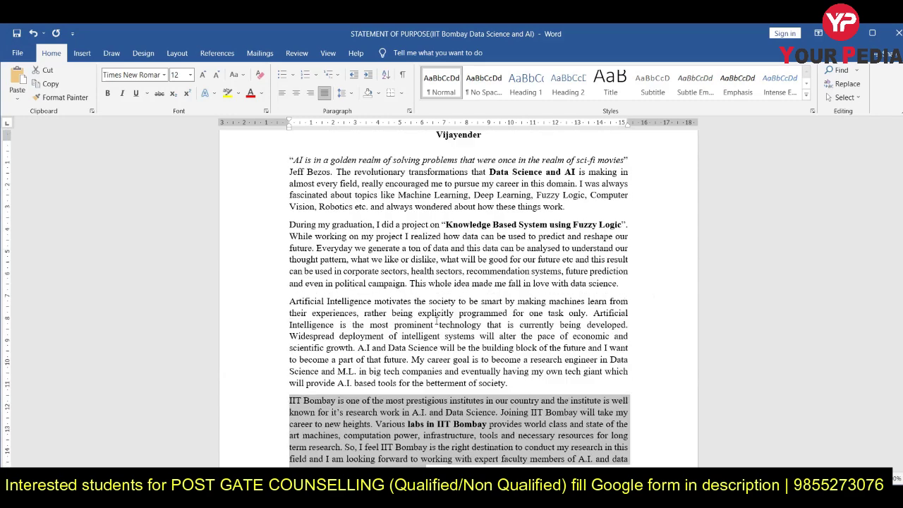
{"action": "scroll", "coordinate": [442, 317], "scroll_direction": "up", "scroll_amount": 3}
{"action": "scroll", "coordinate": [442, 317], "scroll_direction": "down", "scroll_amount": 6}
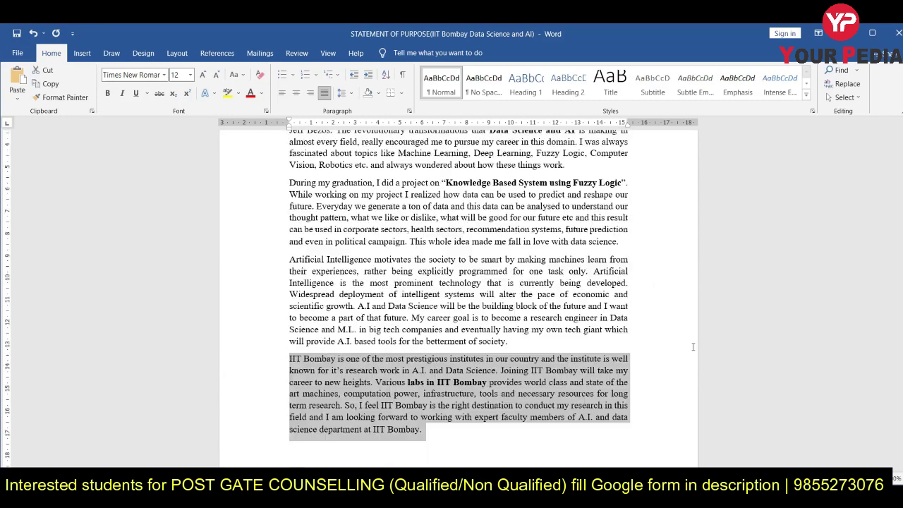
{"action": "left_click", "coordinate": [586, 450]}
{"action": "scroll", "coordinate": [486, 371], "scroll_direction": "up", "scroll_amount": 5}
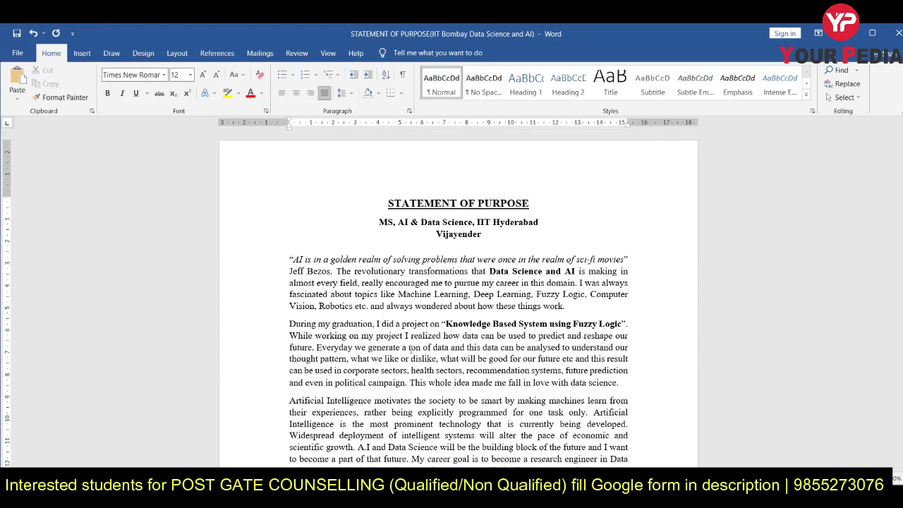
{"action": "scroll", "coordinate": [412, 349], "scroll_direction": "down", "scroll_amount": 2}
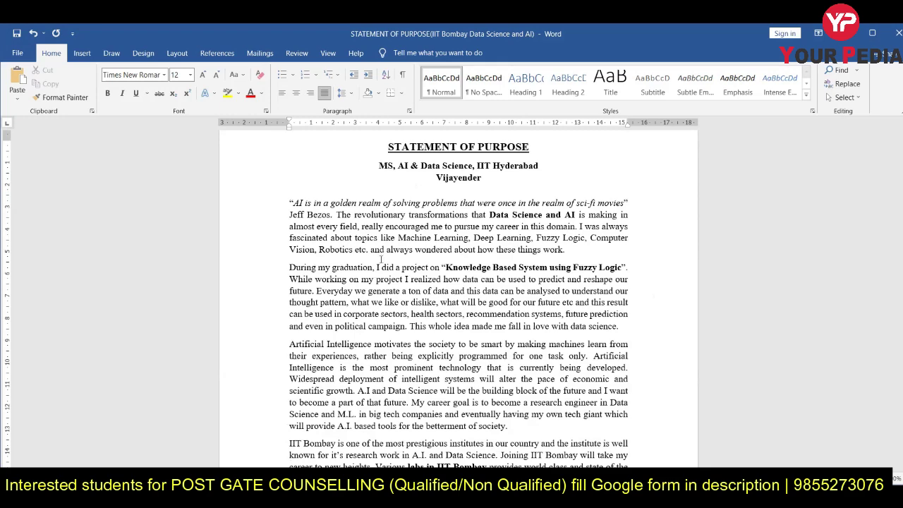
{"action": "scroll", "coordinate": [400, 305], "scroll_direction": "down", "scroll_amount": 1}
{"action": "scroll", "coordinate": [427, 232], "scroll_direction": "down", "scroll_amount": 3}
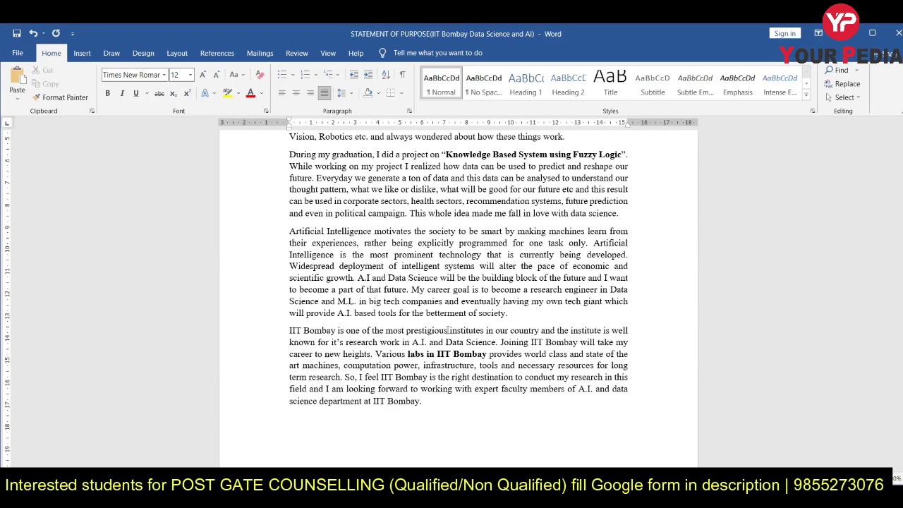
{"action": "scroll", "coordinate": [444, 326], "scroll_direction": "up", "scroll_amount": 5}
{"action": "scroll", "coordinate": [433, 339], "scroll_direction": "down", "scroll_amount": 5}
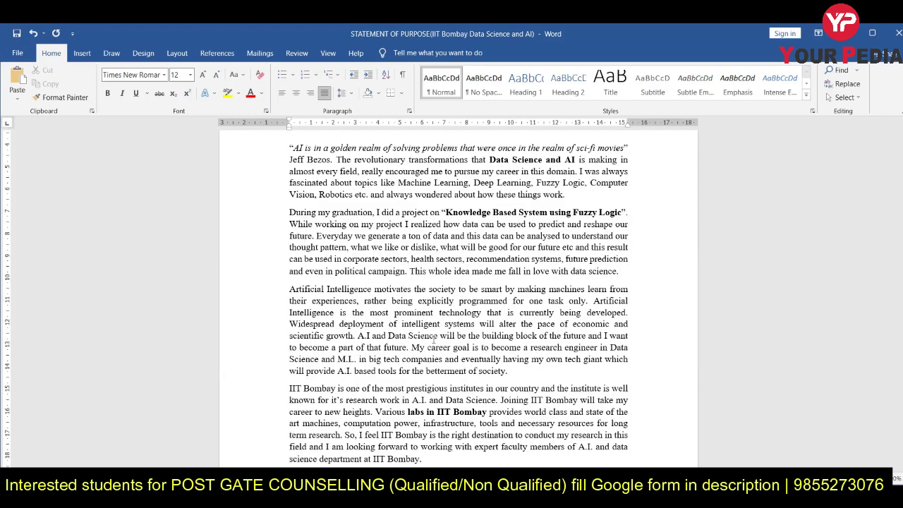